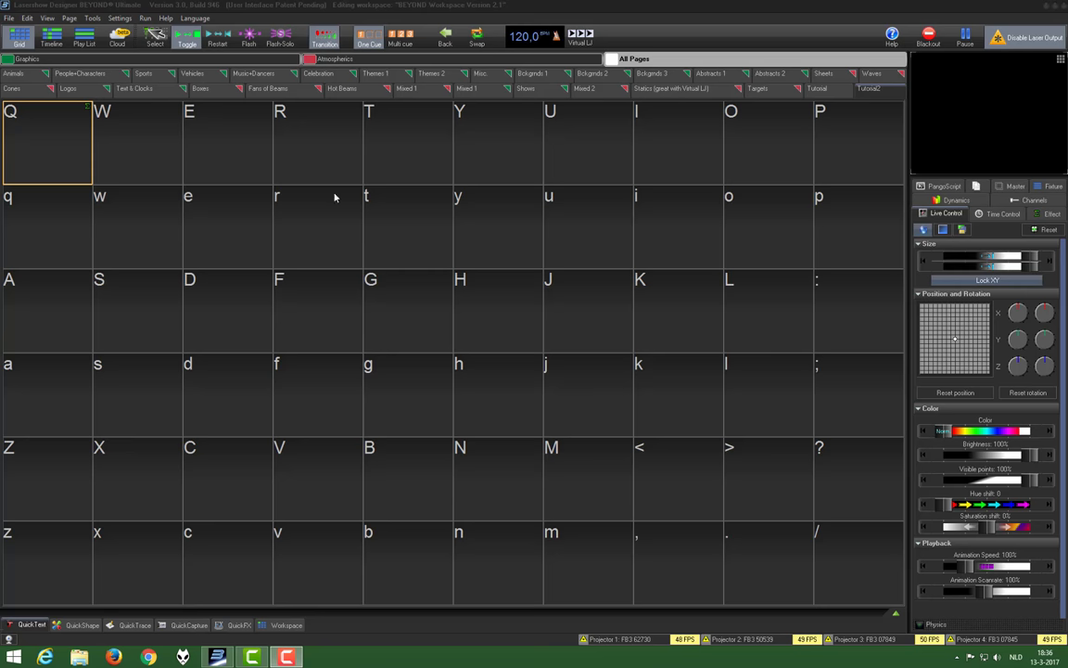
Create a new shape in empty cue Q as a horizontal line at size 100.
right_click(53, 140)
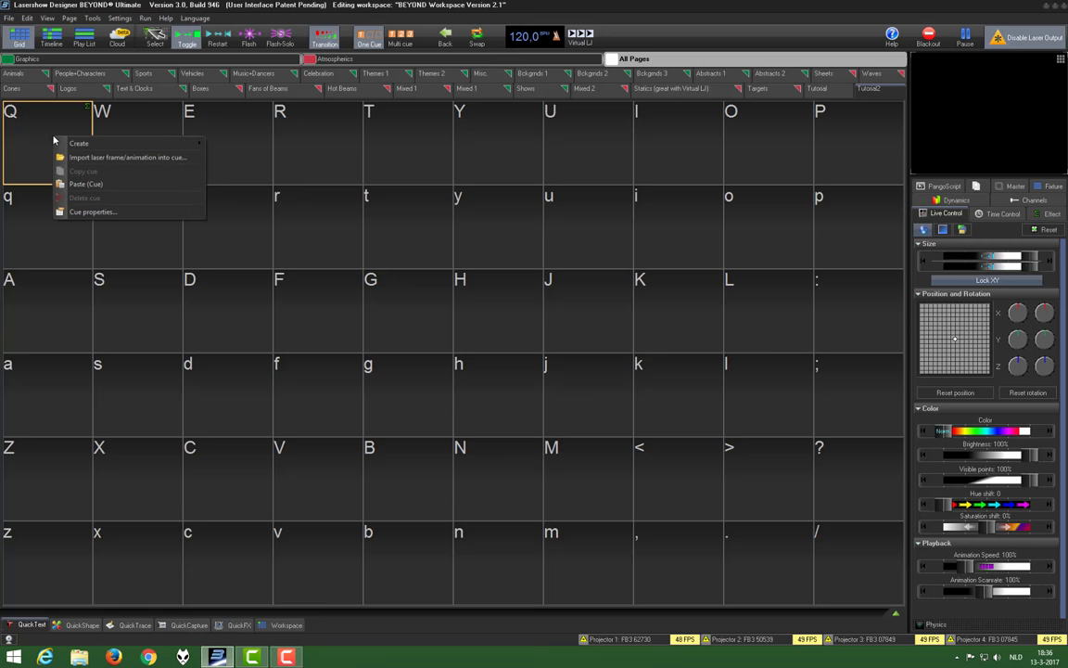
mouse_move(81, 146)
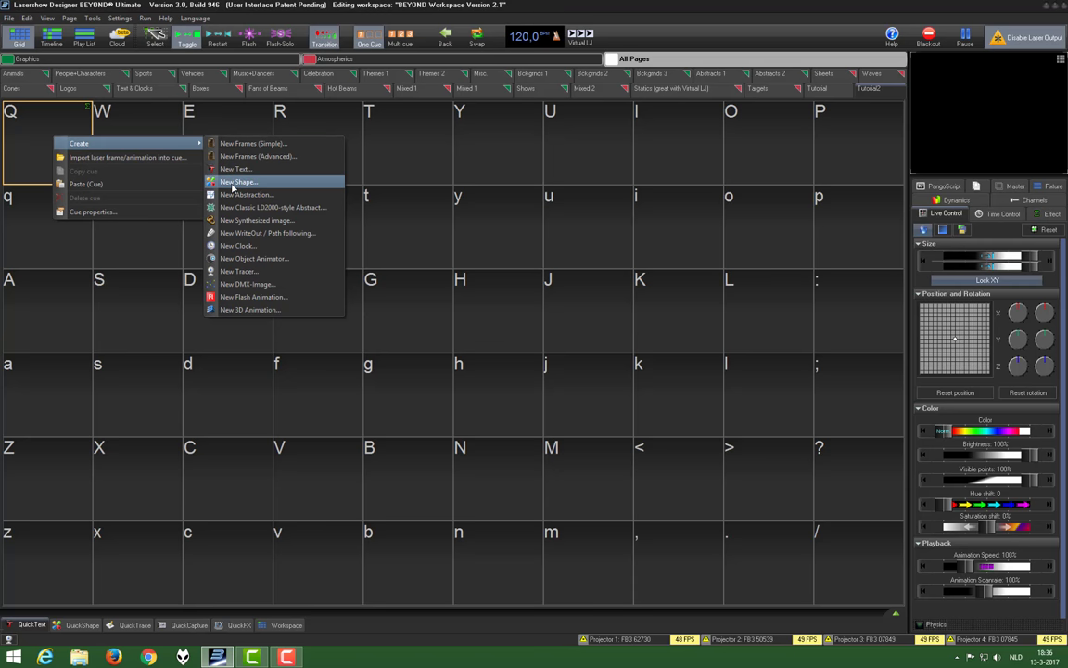
left_click(233, 183)
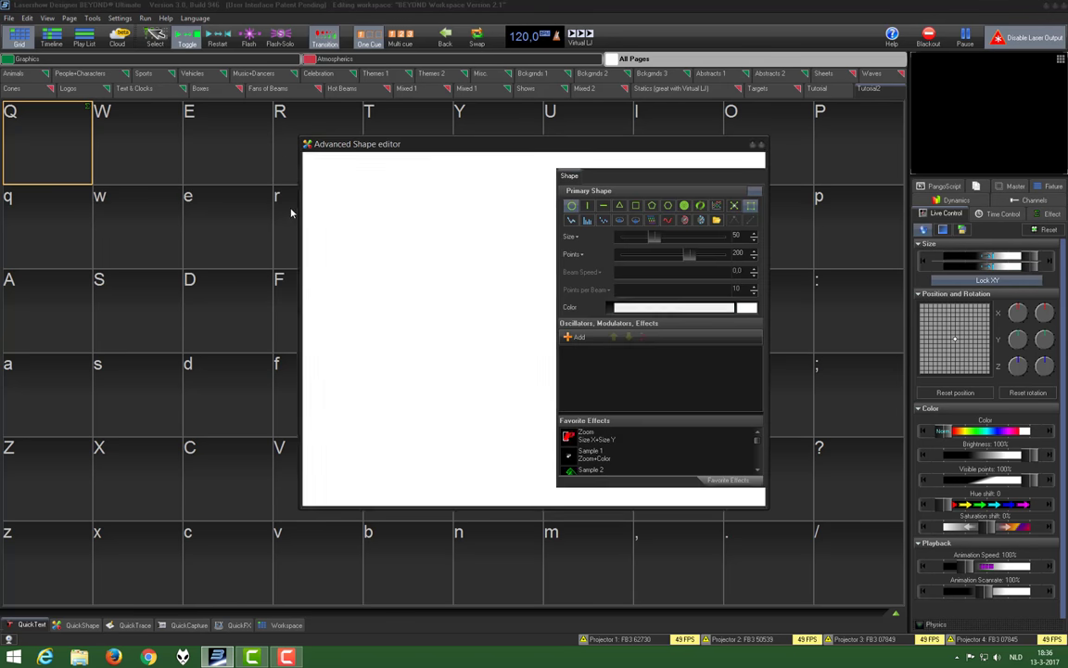
left_click(605, 208)
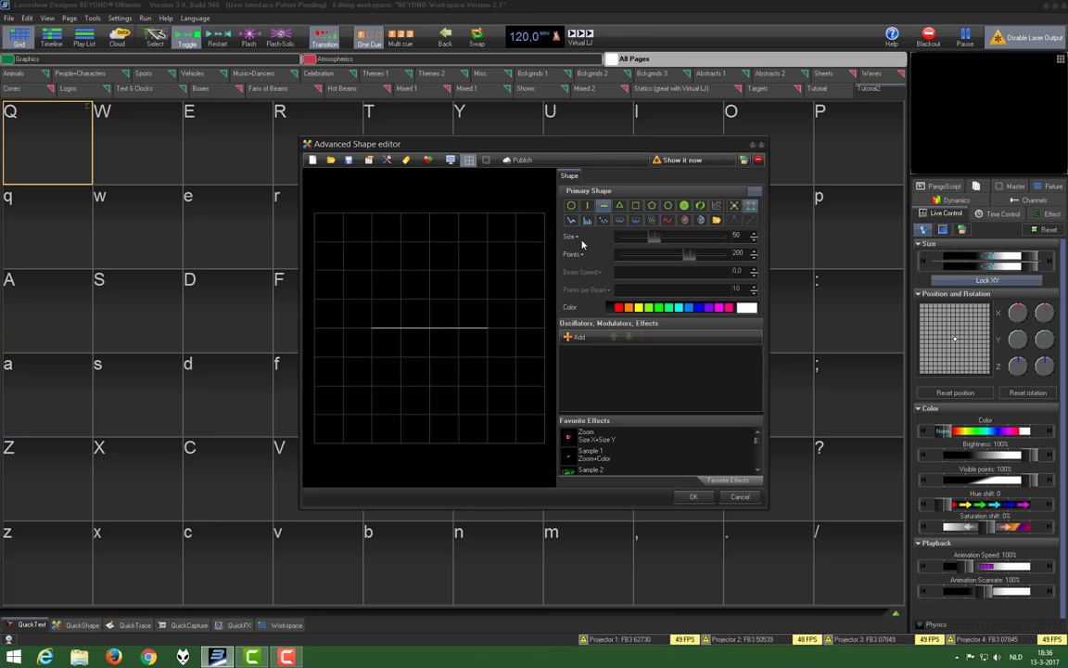
left_click(576, 237)
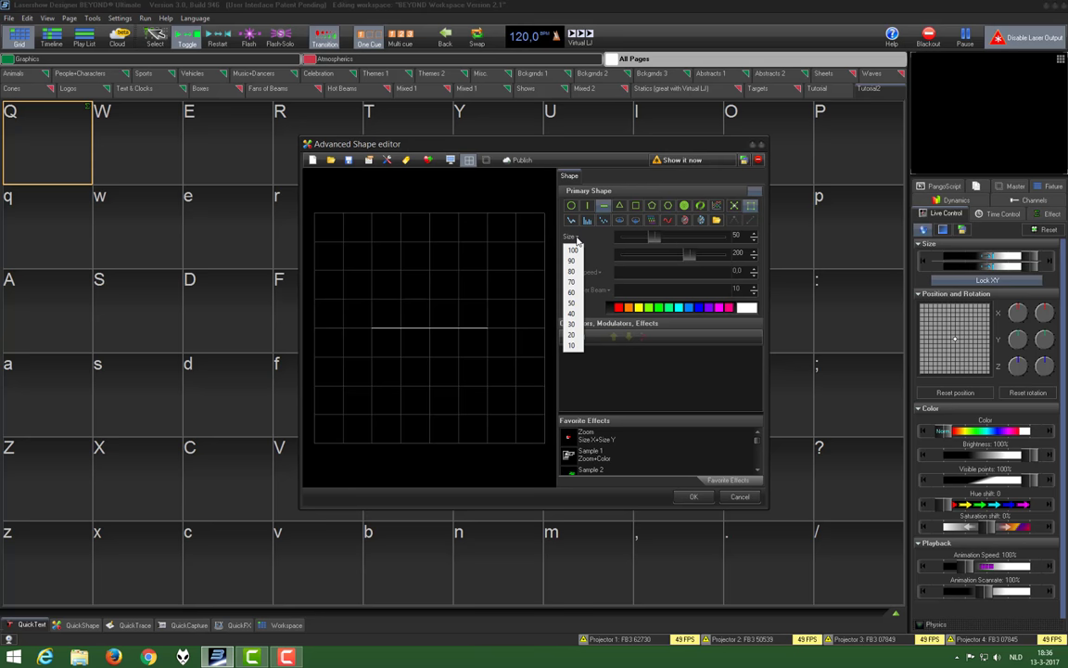
left_click(573, 249)
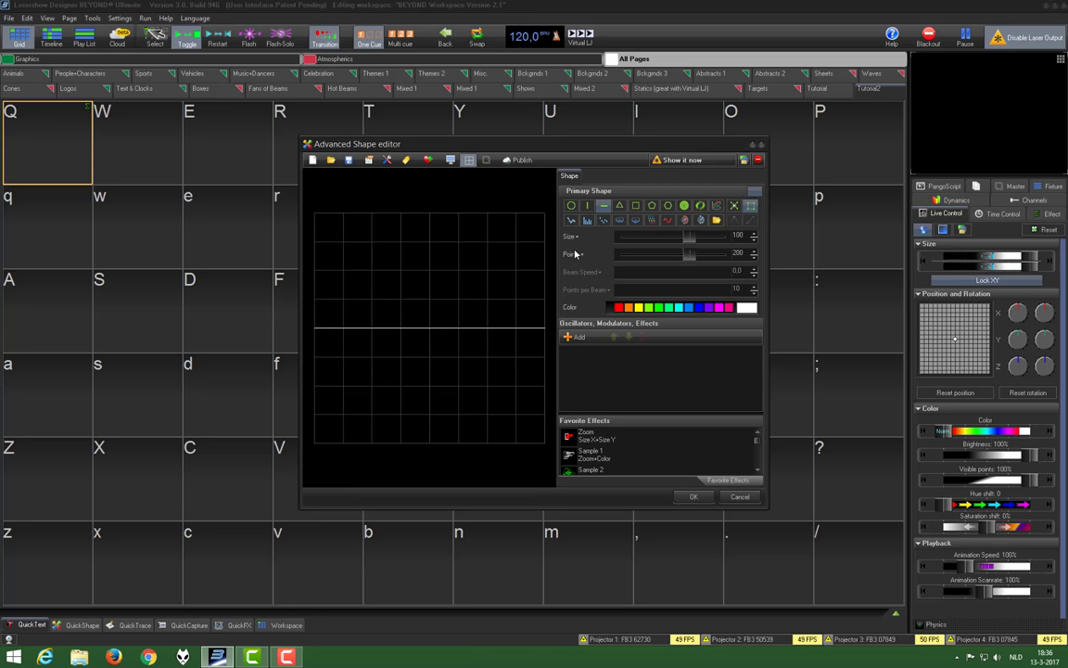
Switch the line to solid beam mode with 24 points and 8 points per beam.
left_click(734, 206)
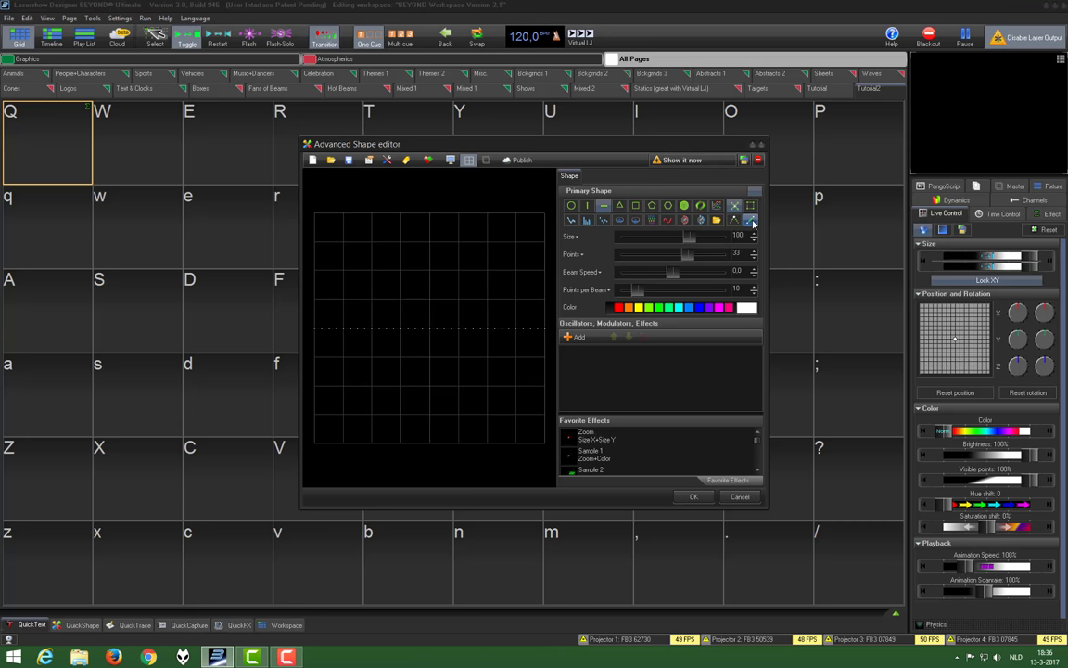
left_click(752, 221)
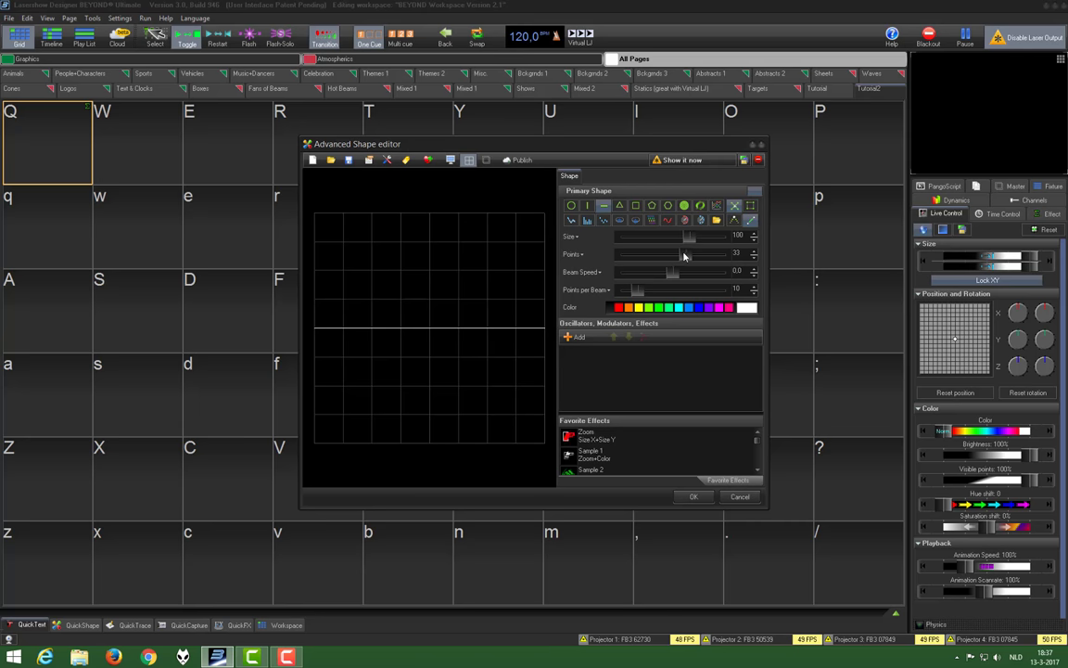
left_click_drag(685, 255, 668, 255)
left_click(754, 293)
left_click(754, 293)
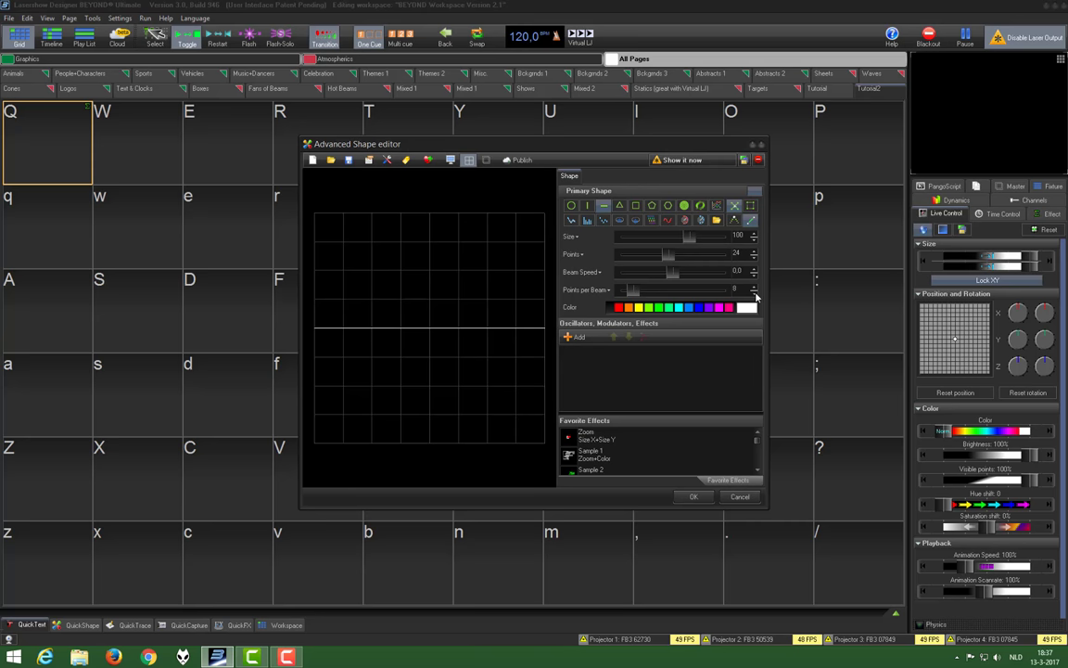
Colour the line blue and add a Geometric Position Y oscillating effect.
left_click(691, 309)
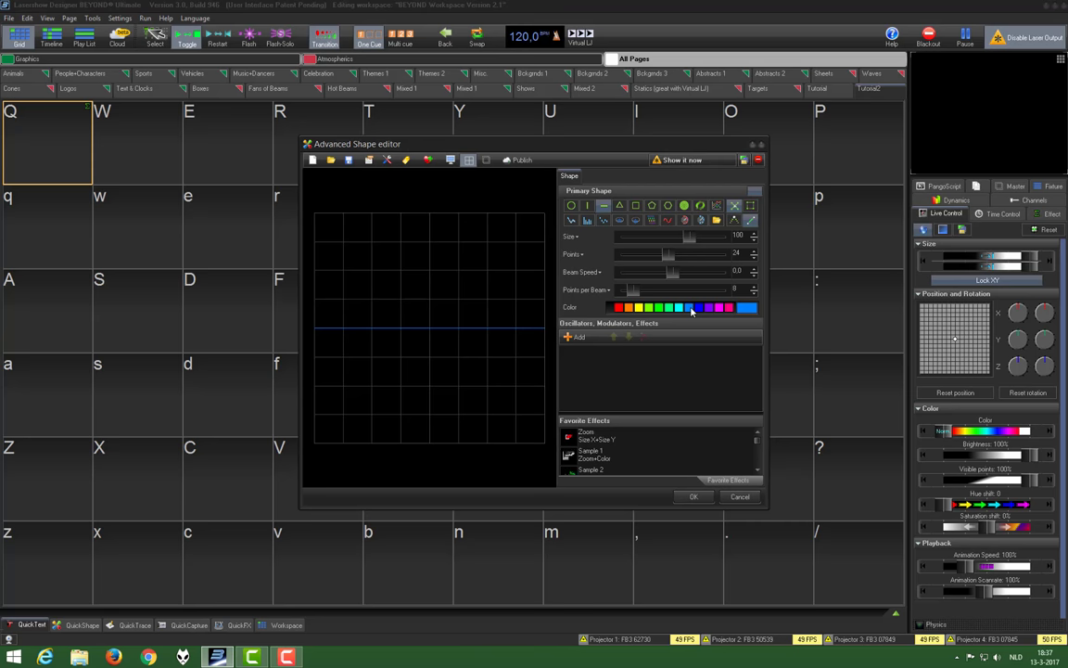
left_click(576, 338)
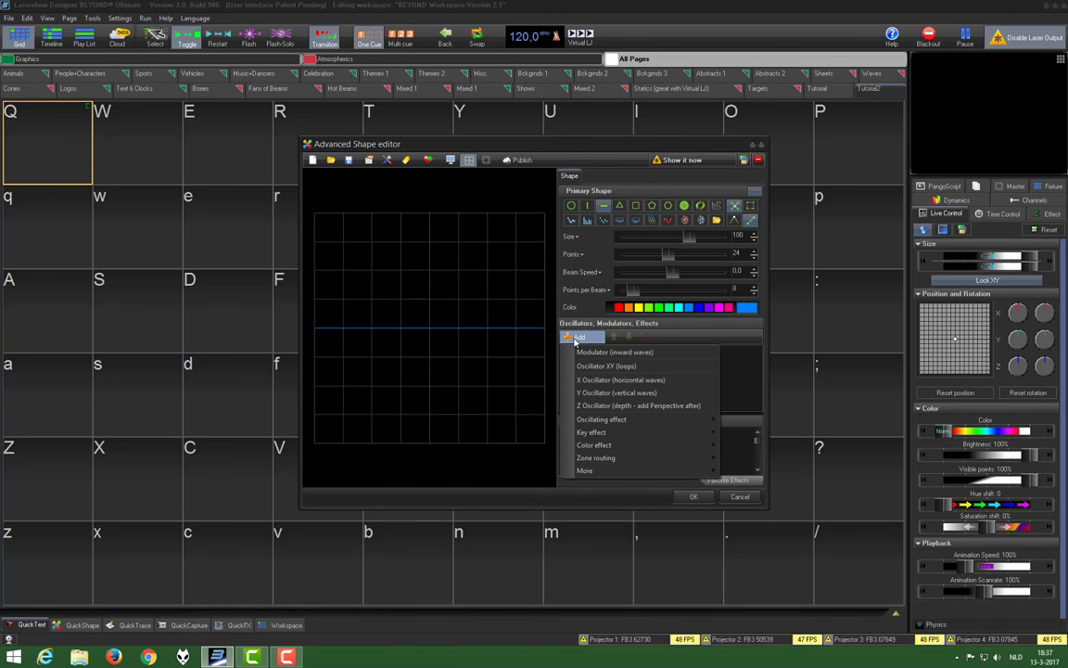
mouse_move(599, 422)
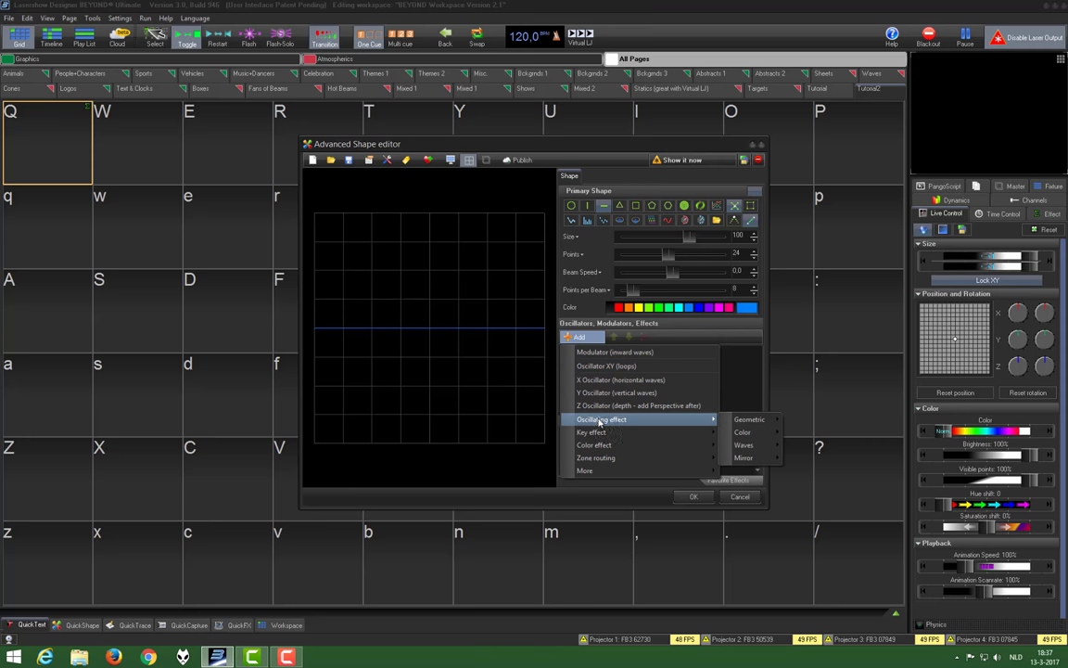
mouse_move(743, 422)
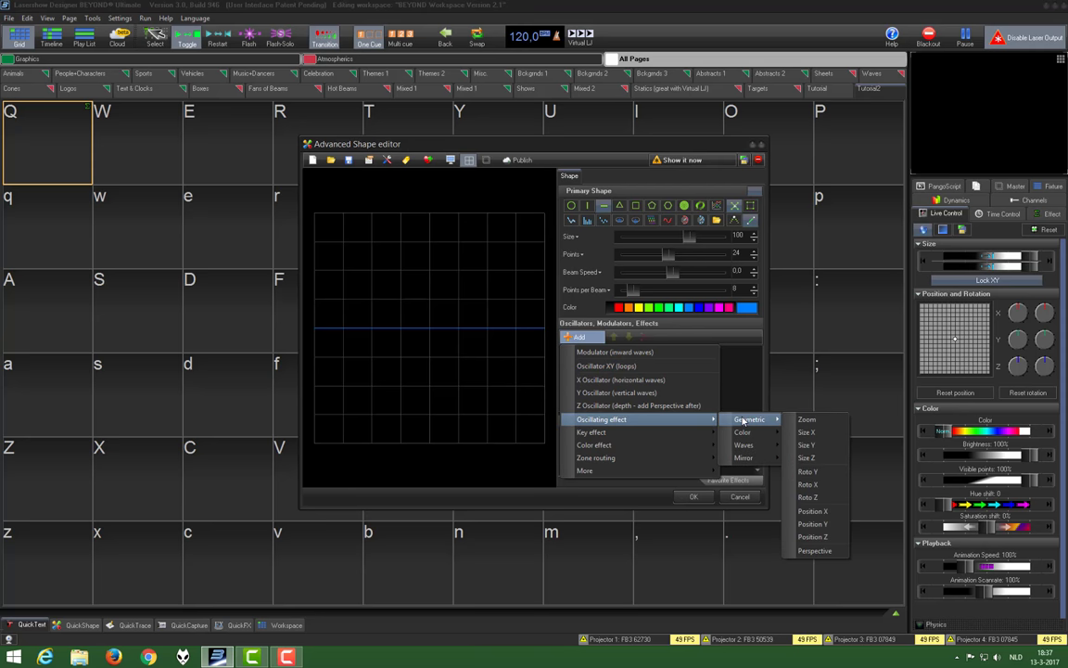
left_click(812, 524)
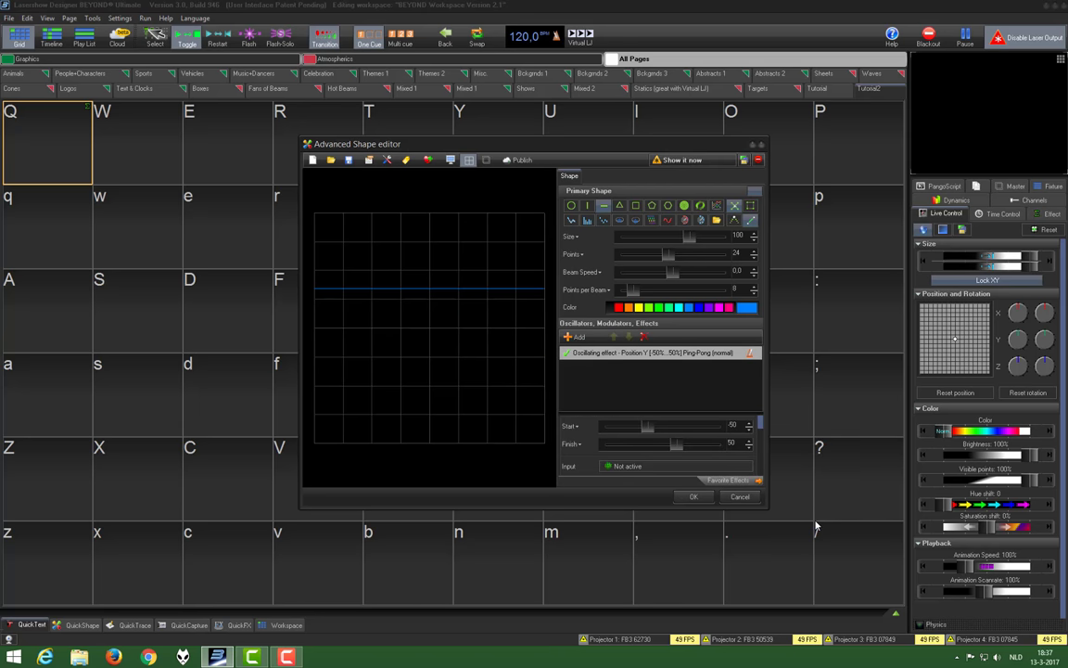
Set the Position Y effect's Start to -25 and Finish to 25.
left_click(576, 428)
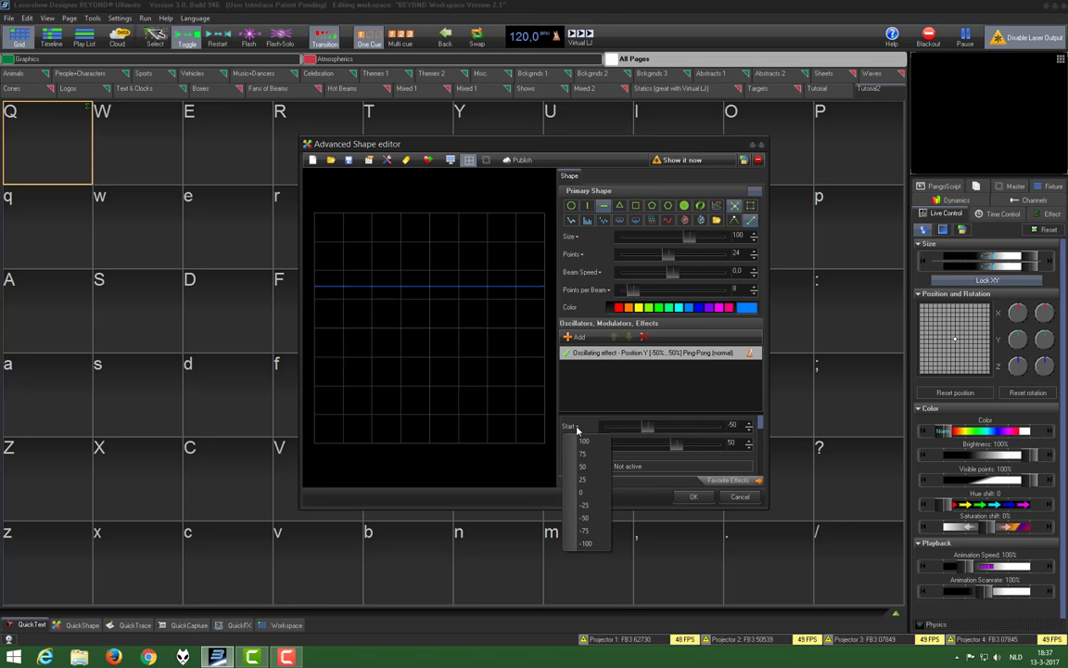
left_click(587, 505)
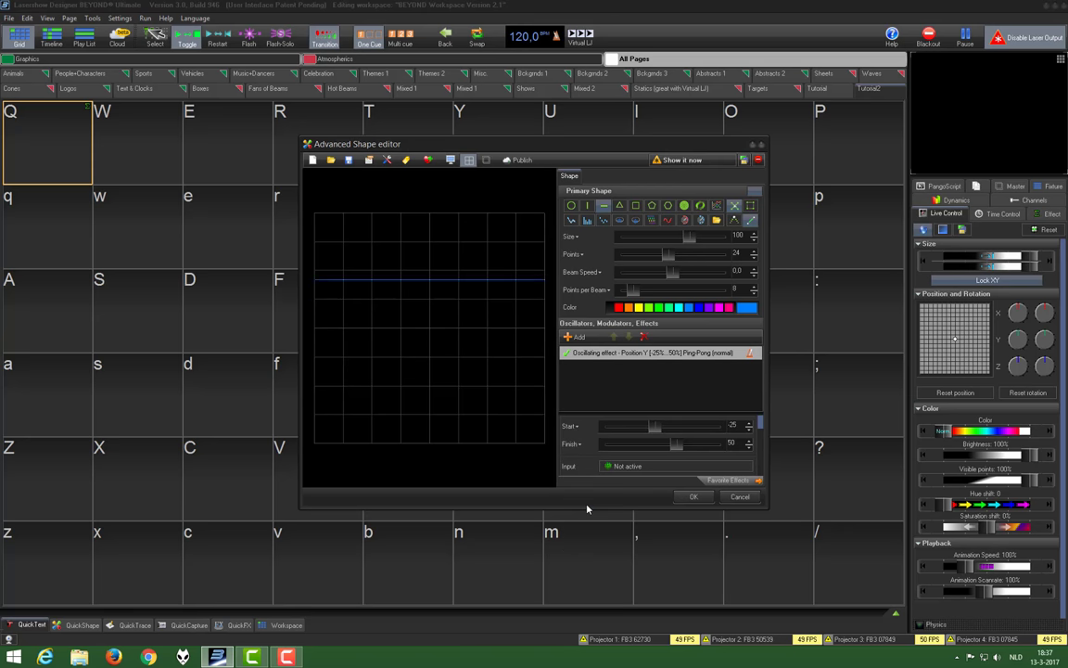
left_click(579, 446)
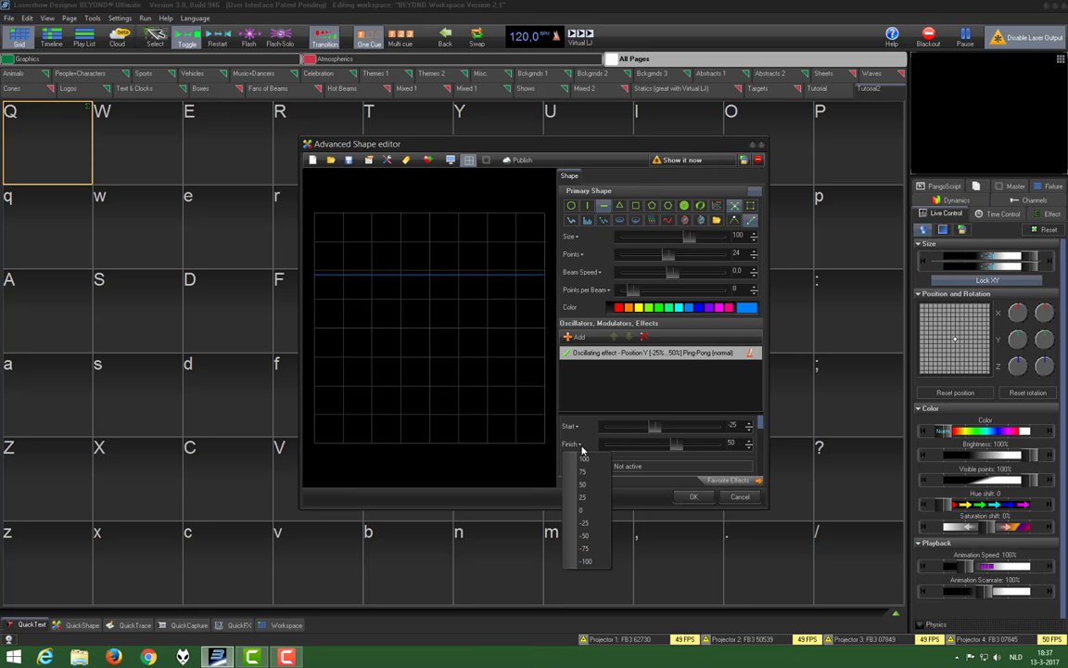
left_click(588, 502)
Run the Position Y motion over 4 beats in 4 discrete steps.
scroll(760, 423, "down", 1)
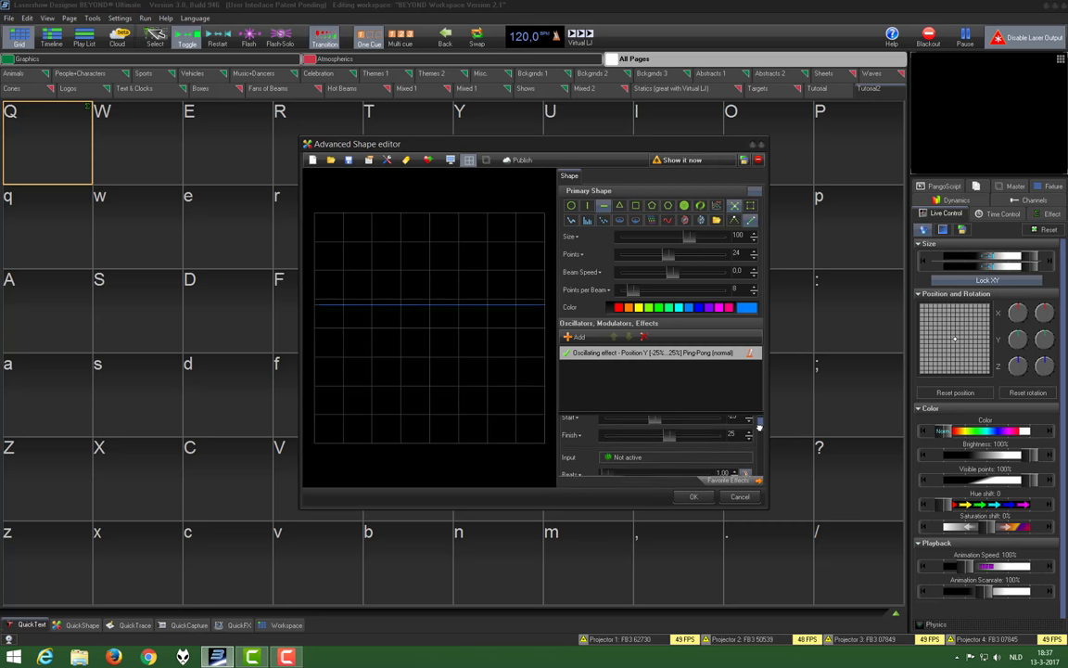
scroll(759, 423, "down", 2)
left_click(722, 433)
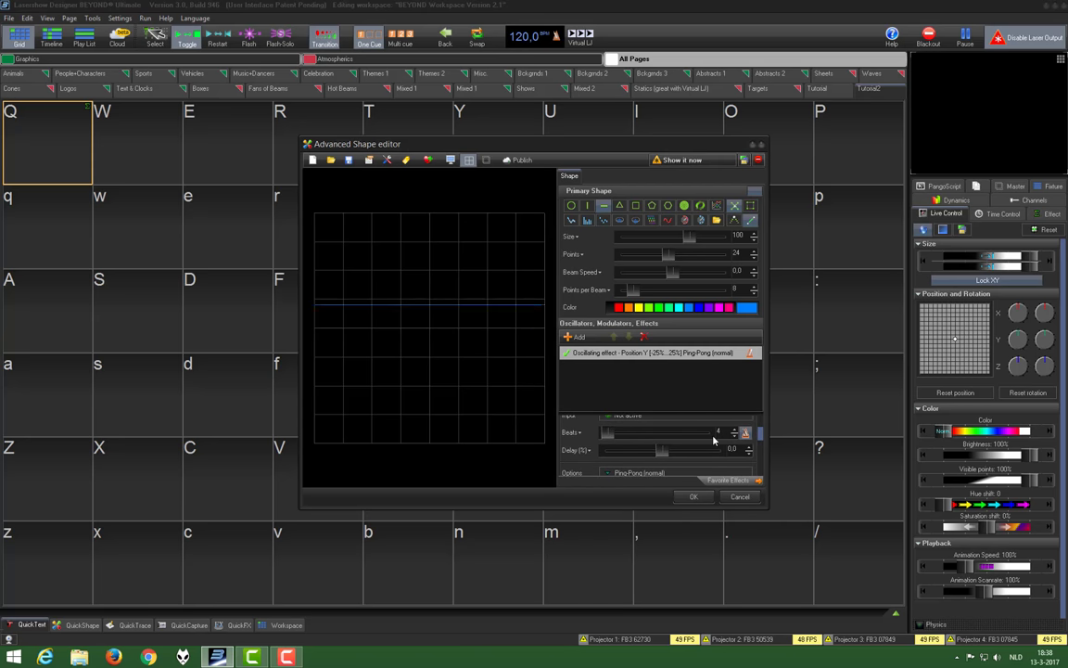
key("Return")
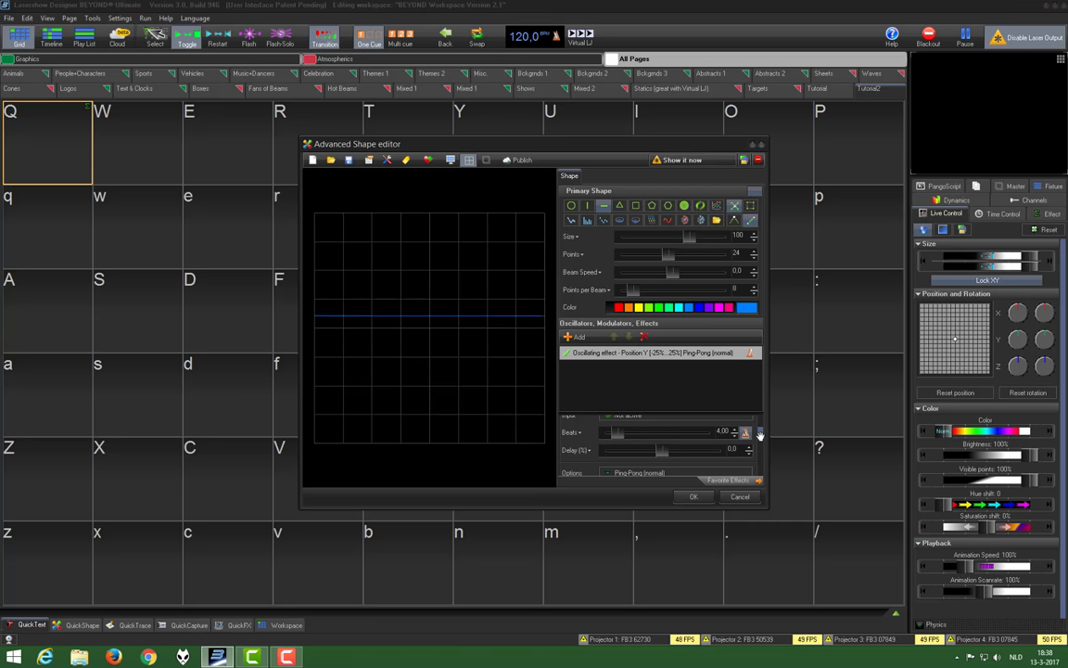
left_click_drag(760, 434, 760, 444)
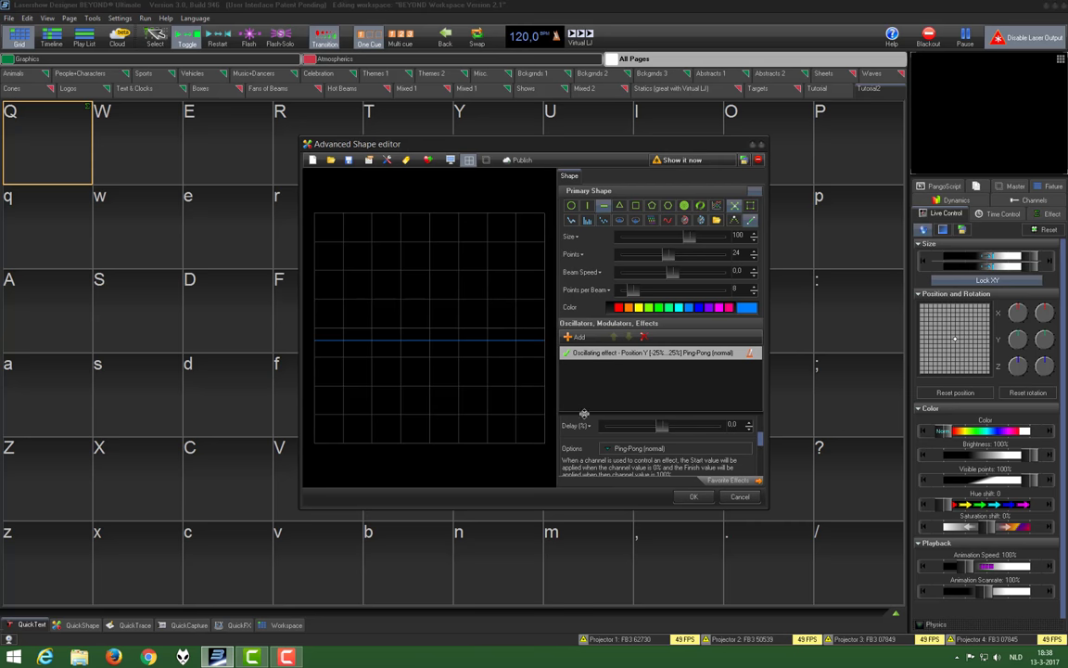
left_click(640, 449)
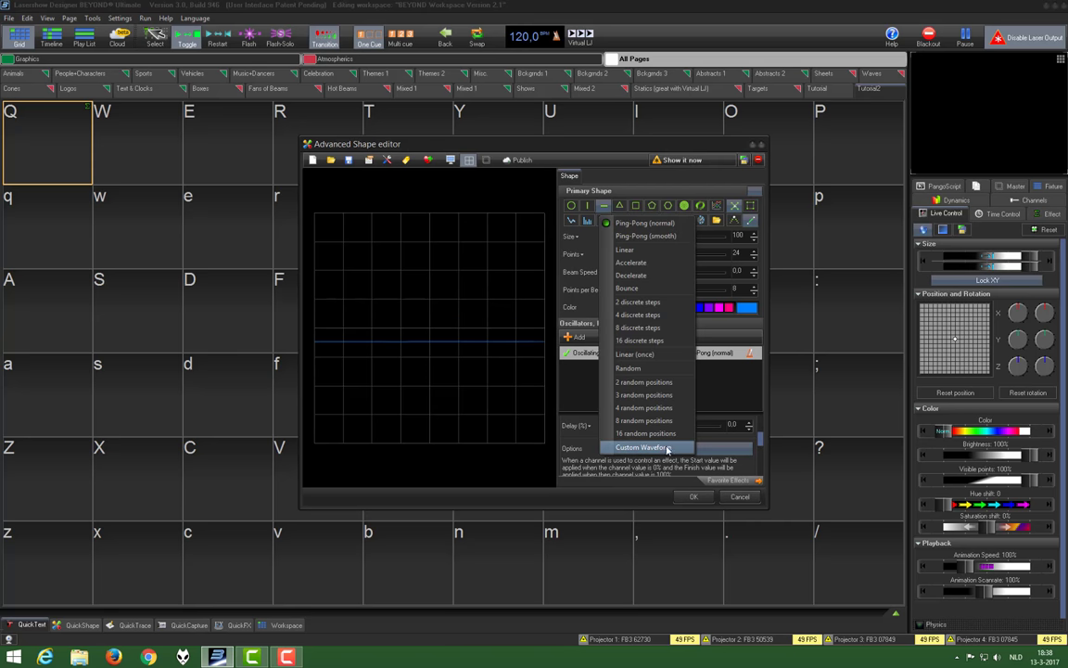
left_click(637, 316)
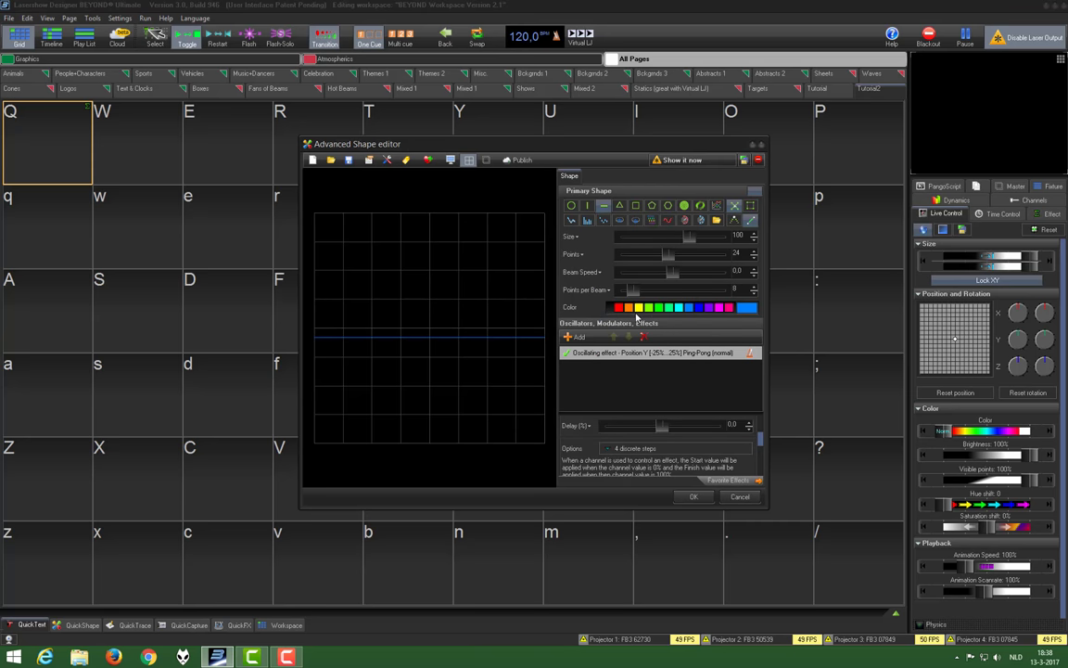
Add a Geometric Size X oscillating effect (10% to 100%) to the line.
left_click(572, 339)
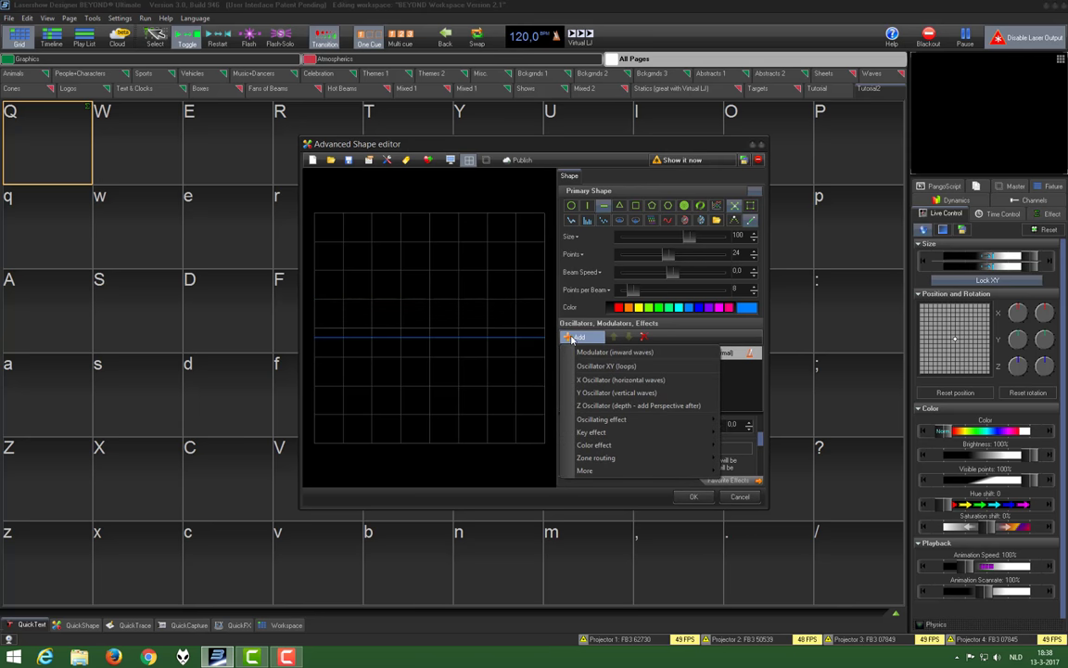
mouse_move(615, 425)
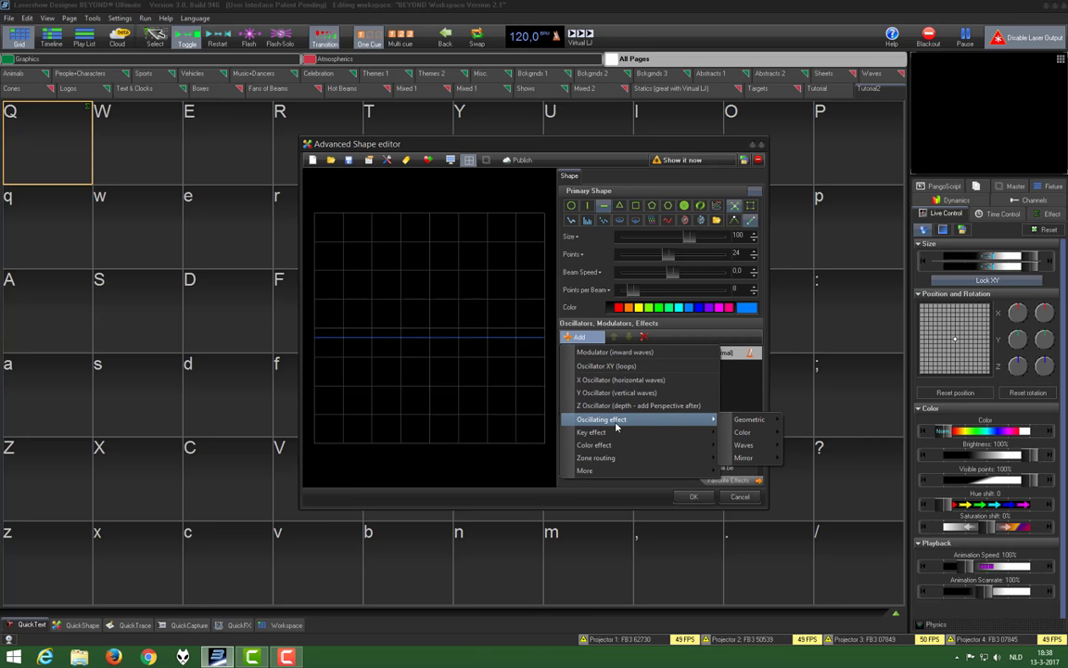
mouse_move(742, 419)
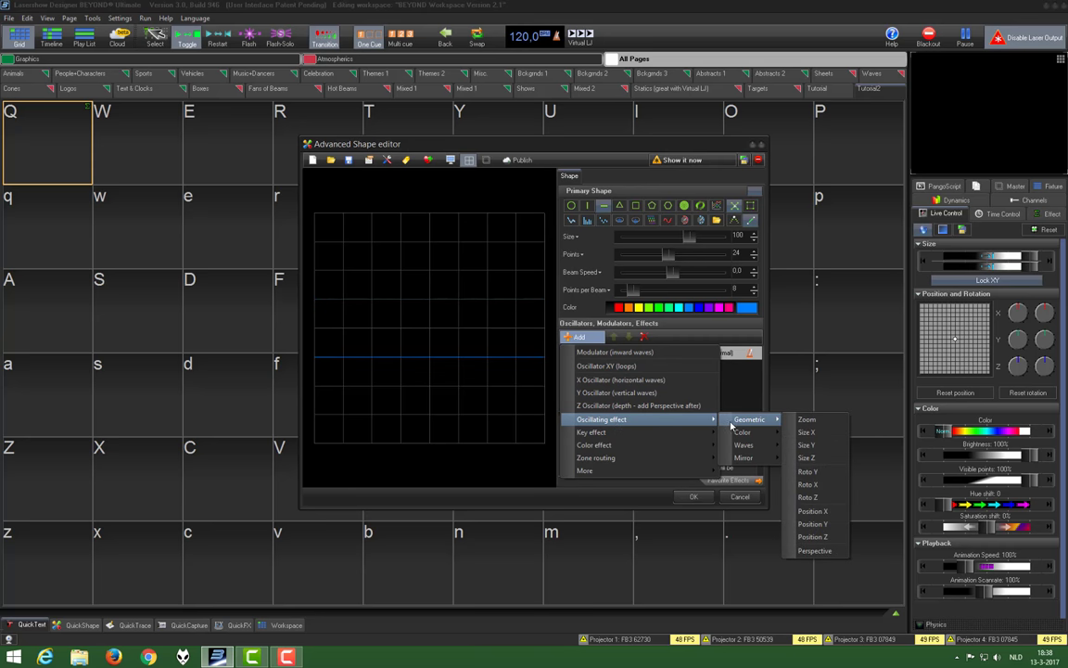
left_click(813, 436)
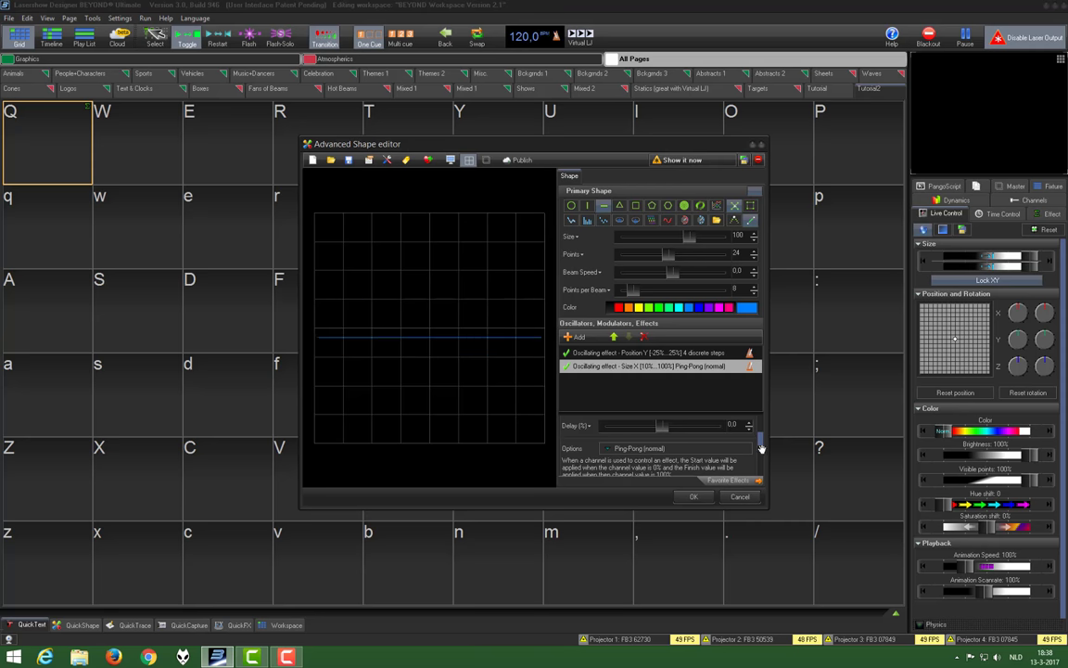
Make the Size X width change in 4 discrete steps.
scroll(763, 438, "up", 3)
scroll(763, 429, "up", 1)
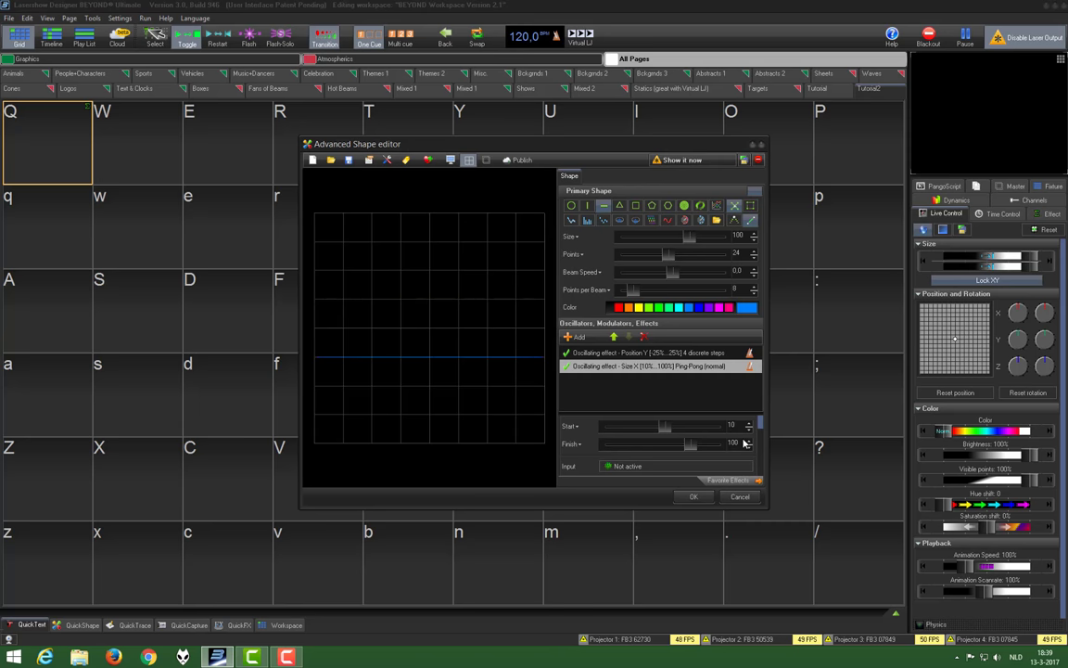
scroll(760, 436, "down", 2)
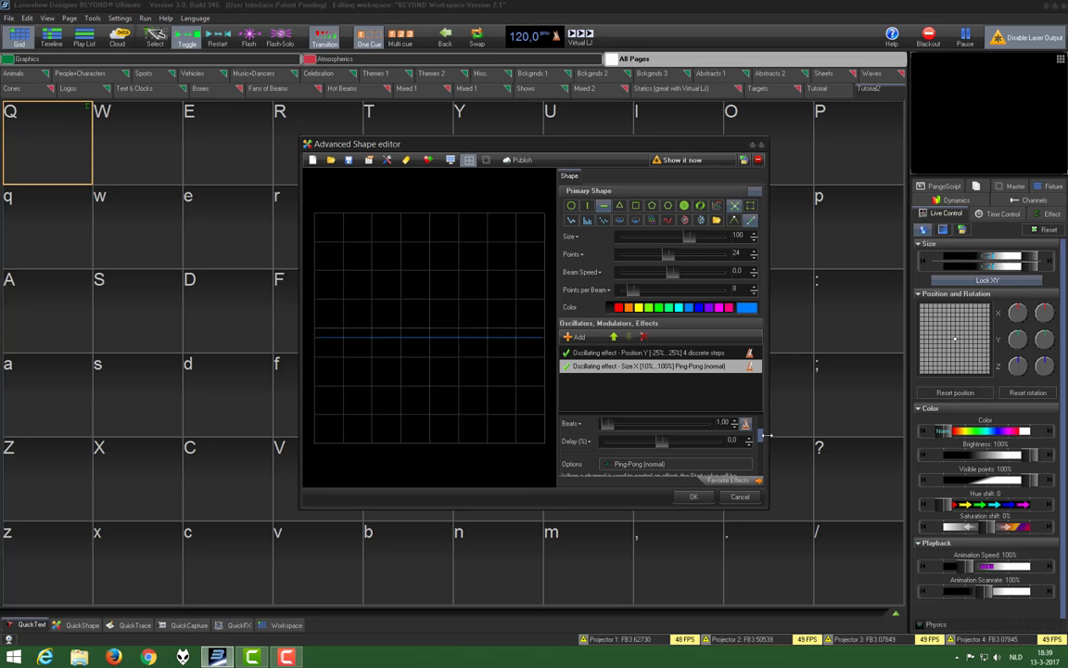
scroll(759, 442, "down", 1)
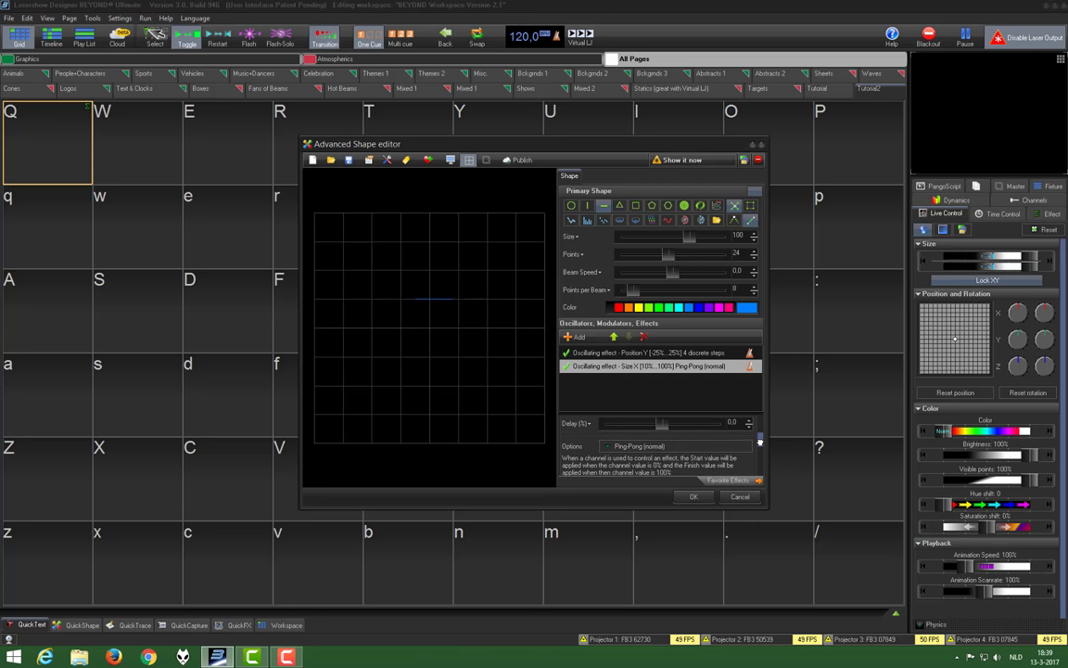
left_click(674, 446)
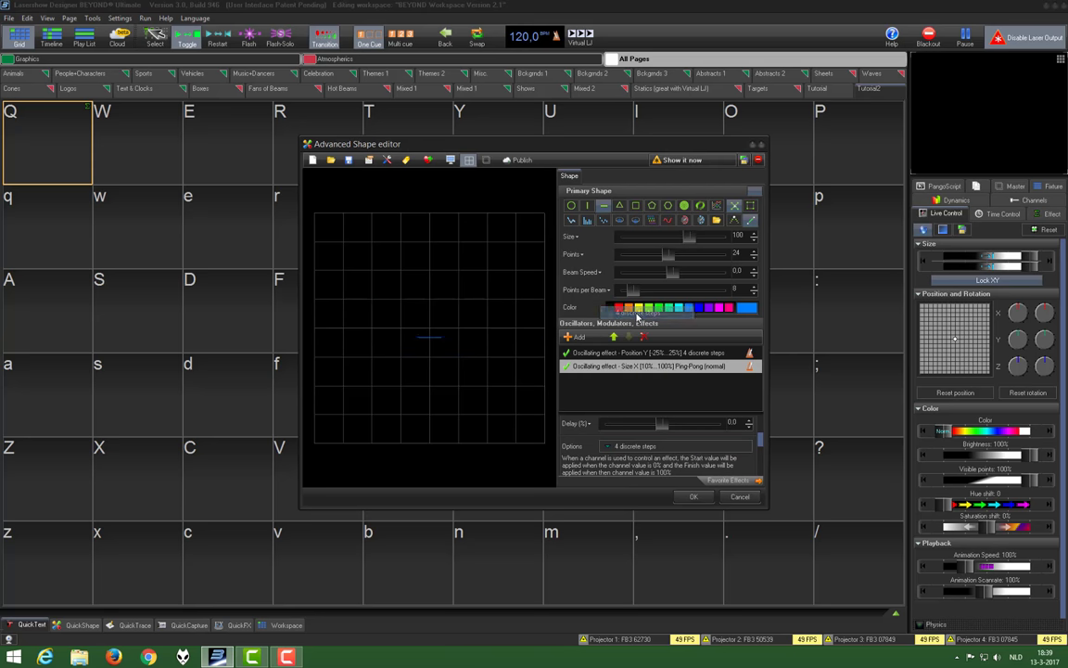
left_click(638, 315)
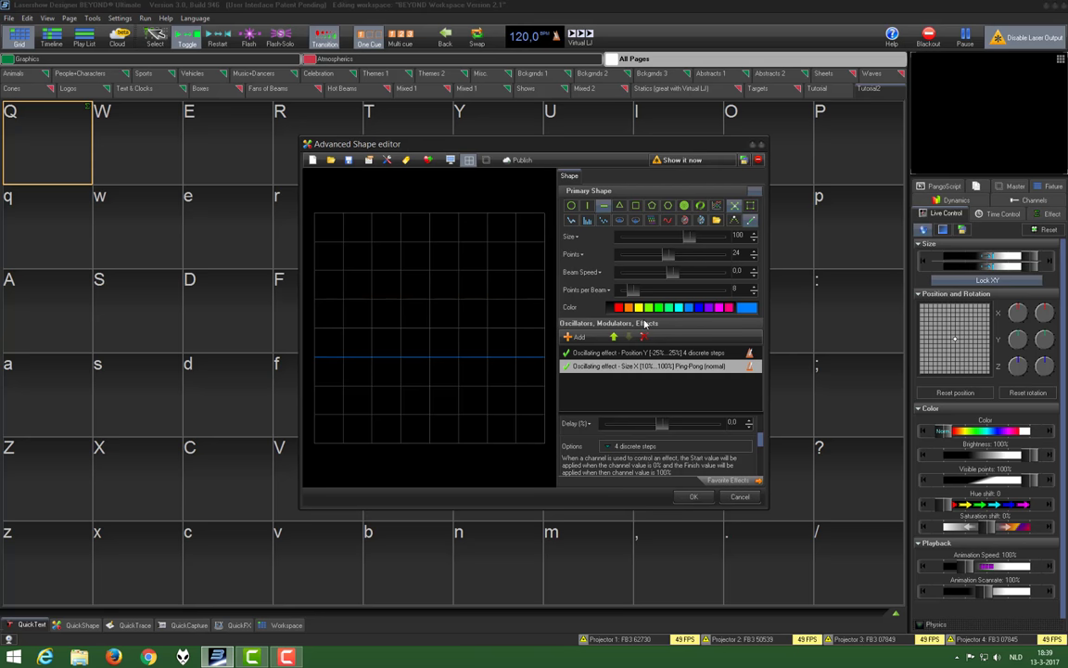
Add a Geometric Size Y oscillating effect to the line.
left_click(580, 338)
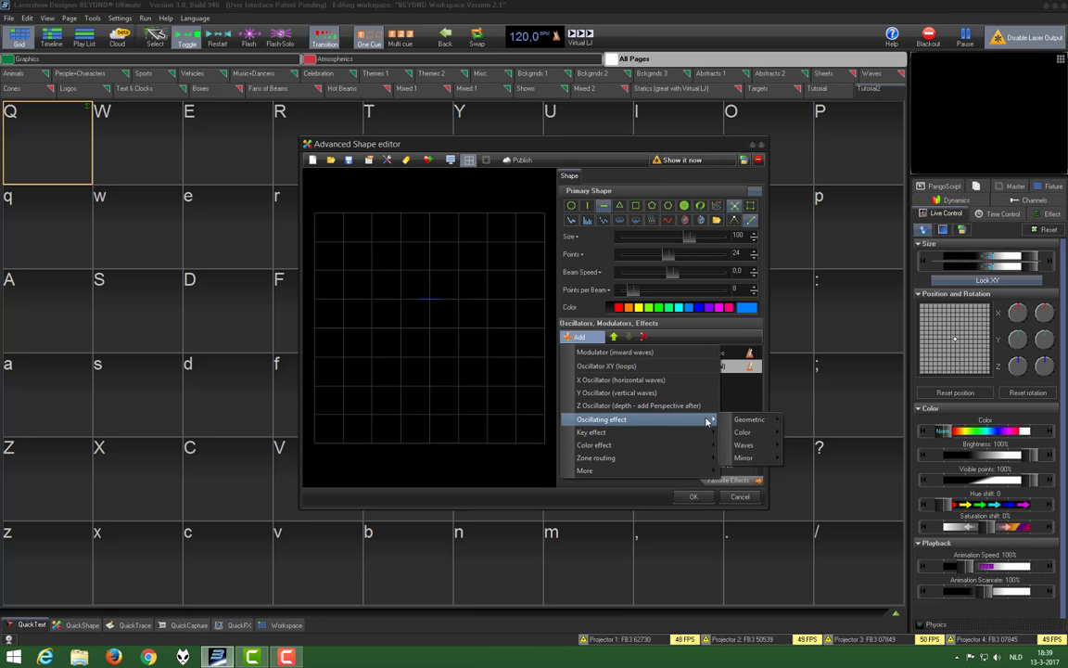
mouse_move(756, 423)
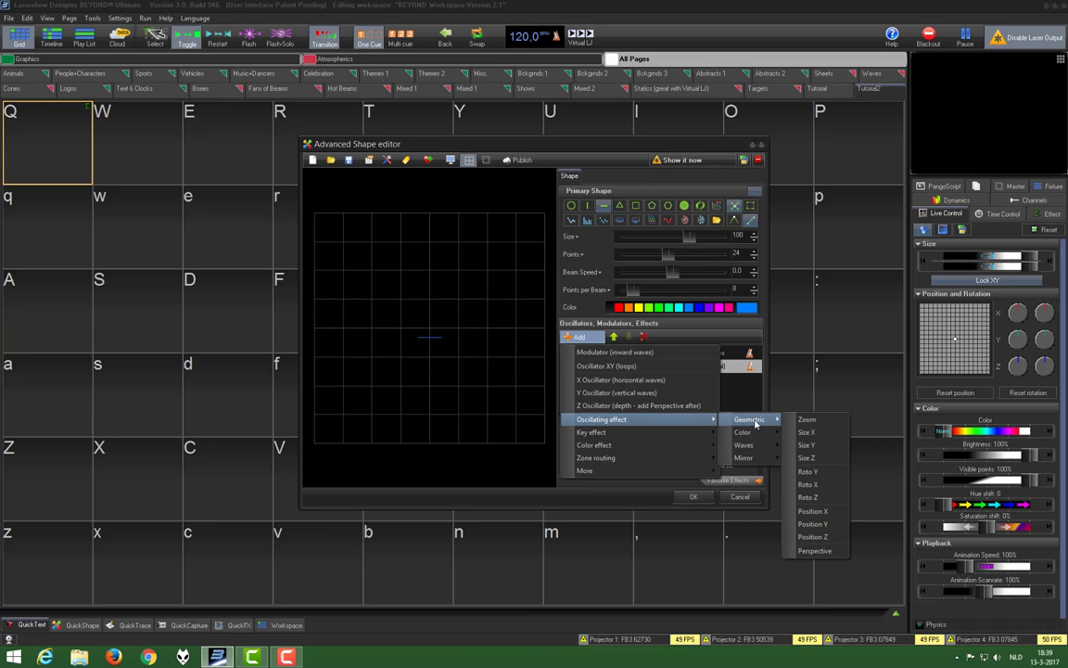
left_click(807, 446)
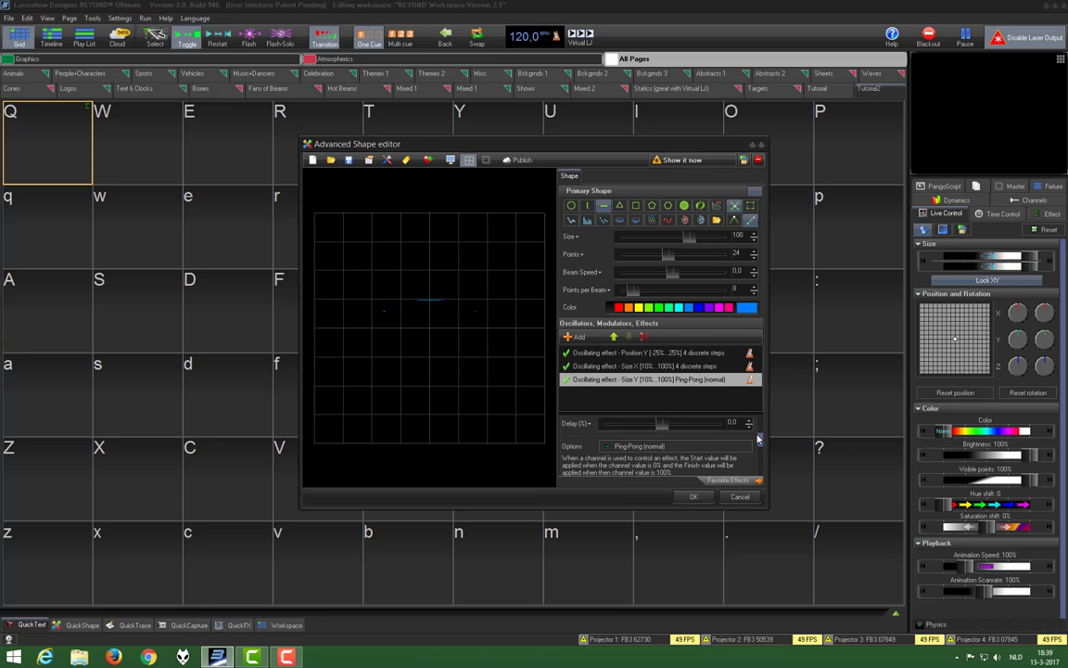
mouse_move(759, 435)
left_mouse_down()
mouse_move(761, 445)
mouse_move(766, 420)
left_mouse_up()
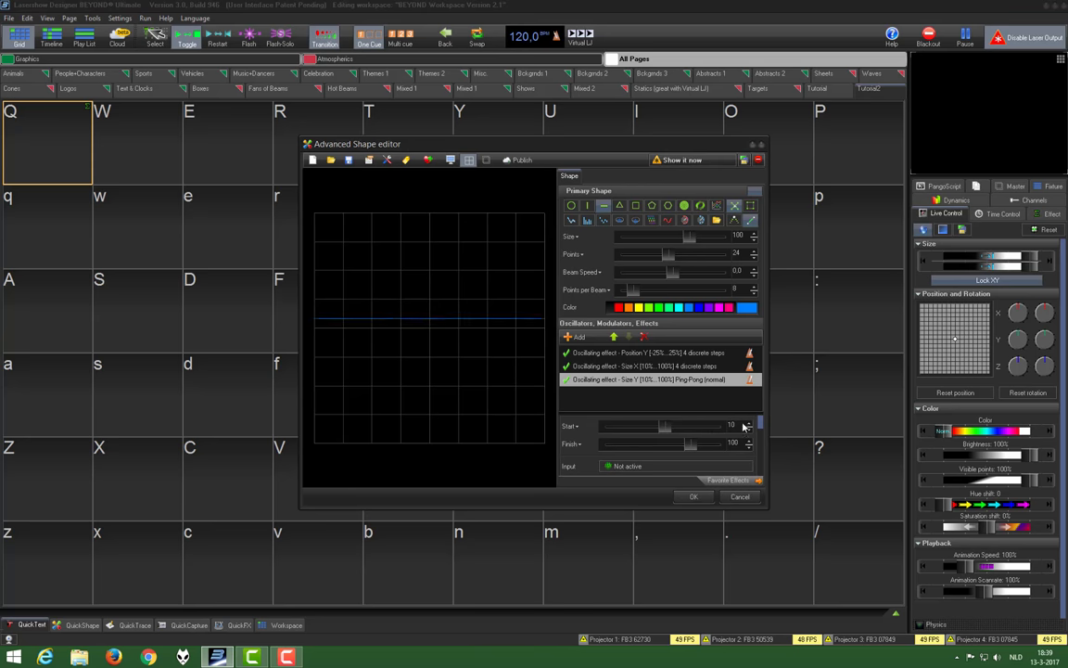
Set Size Y Start to 100, Finish to -100, flipping in 2 discrete steps.
left_click(579, 426)
left_click(583, 442)
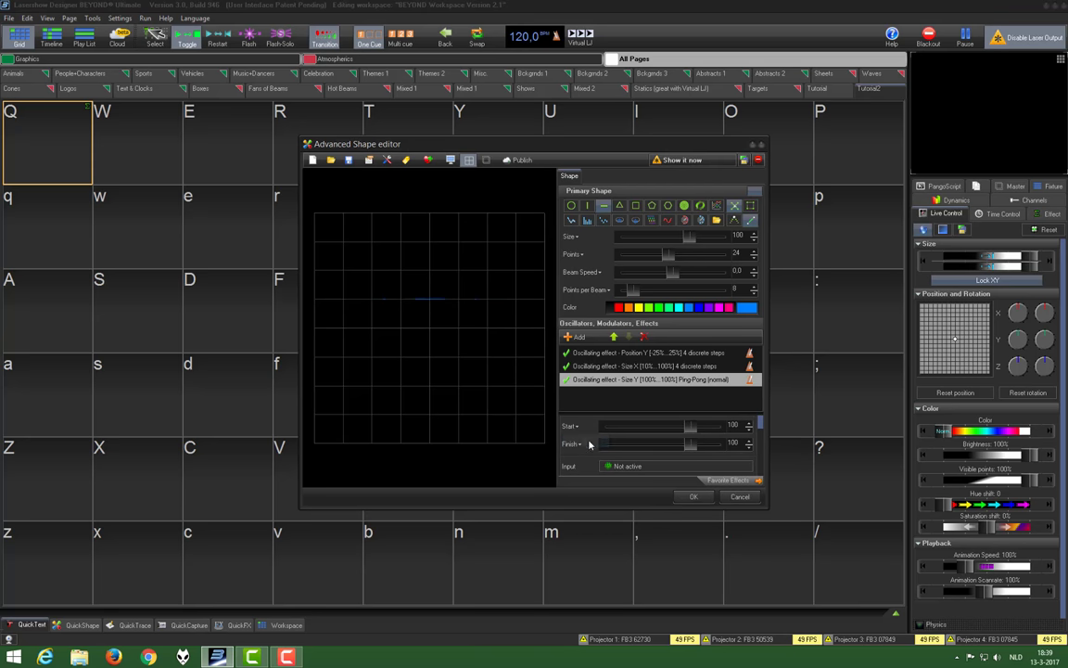
left_click(578, 445)
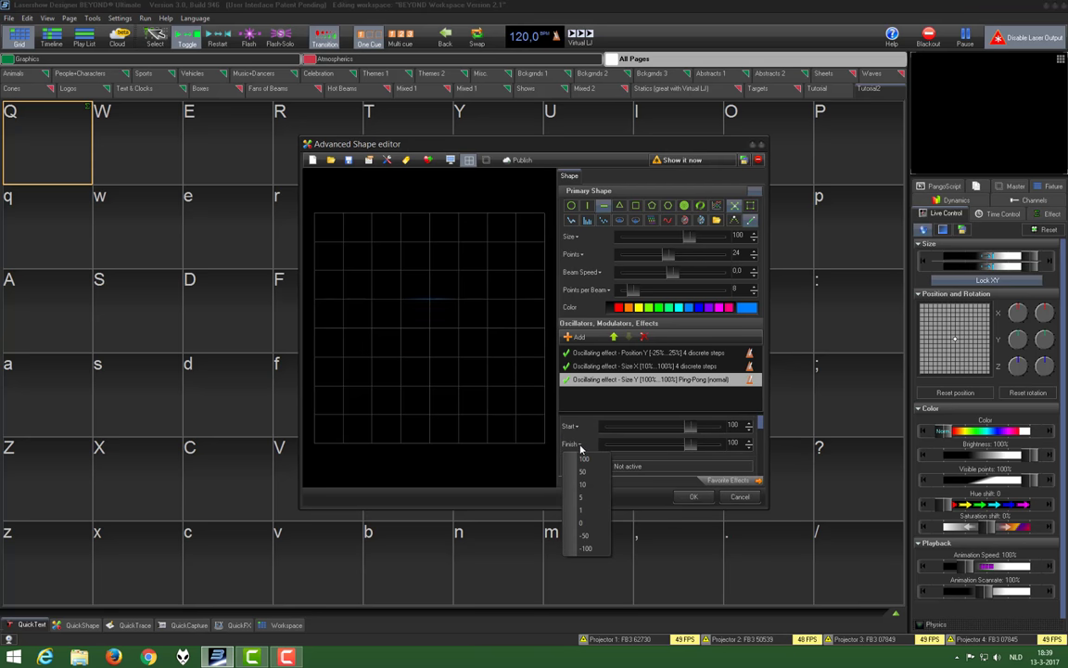
left_click(584, 550)
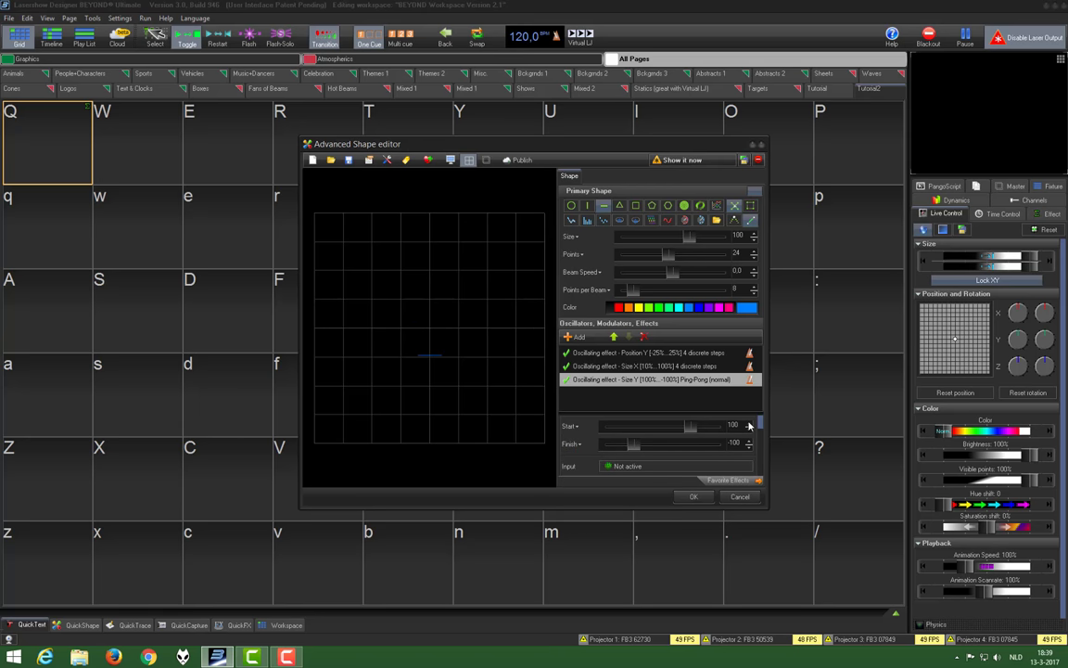
left_click_drag(760, 422, 760, 433)
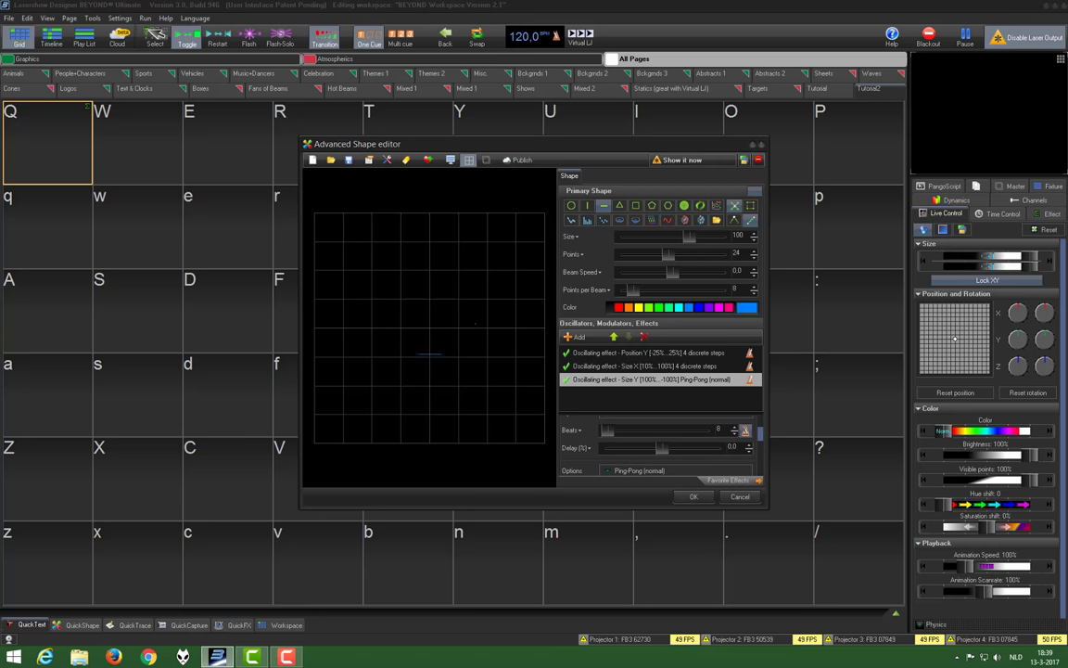
left_click(656, 472)
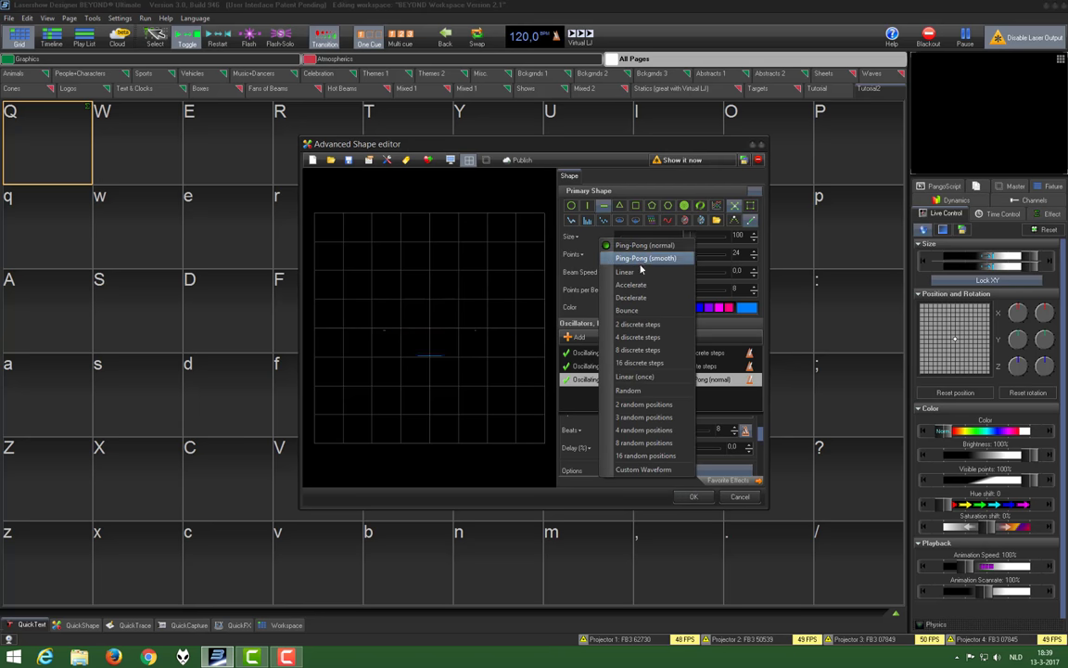
left_click(638, 324)
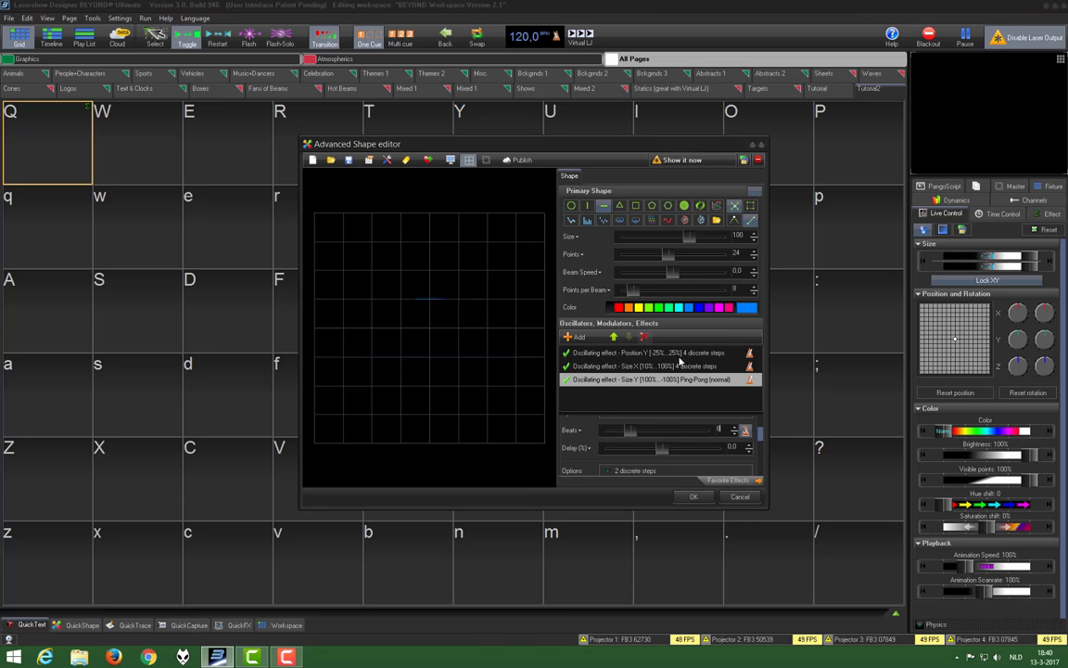
Store the shape as cue Q, show the Enhanced Reality Preview, and play cue Q.
left_click(693, 498)
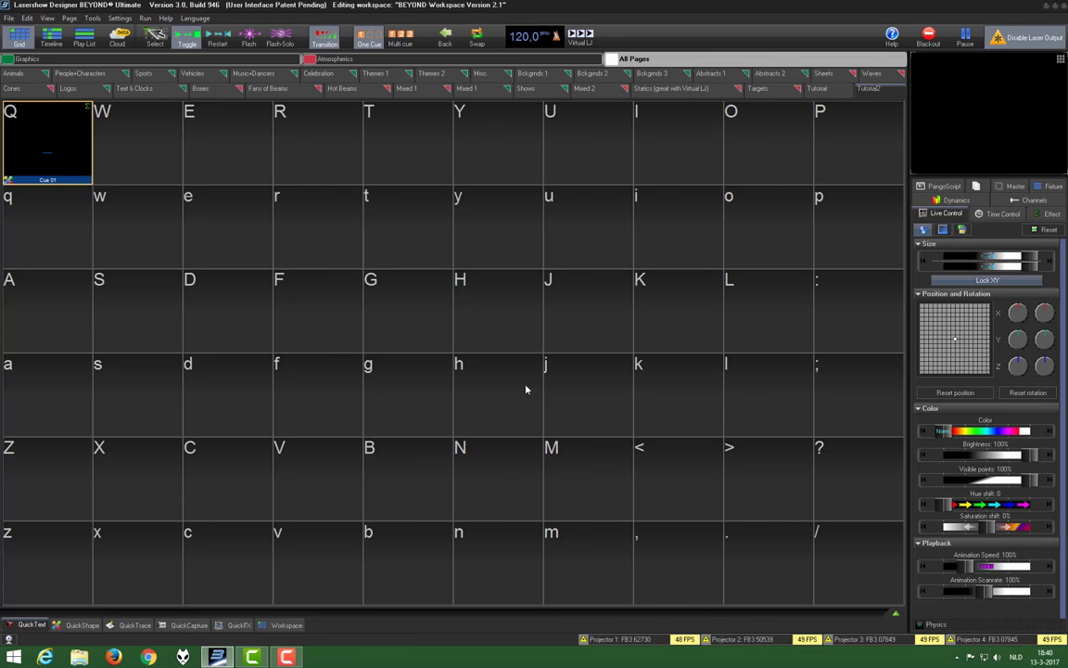
left_click(48, 19)
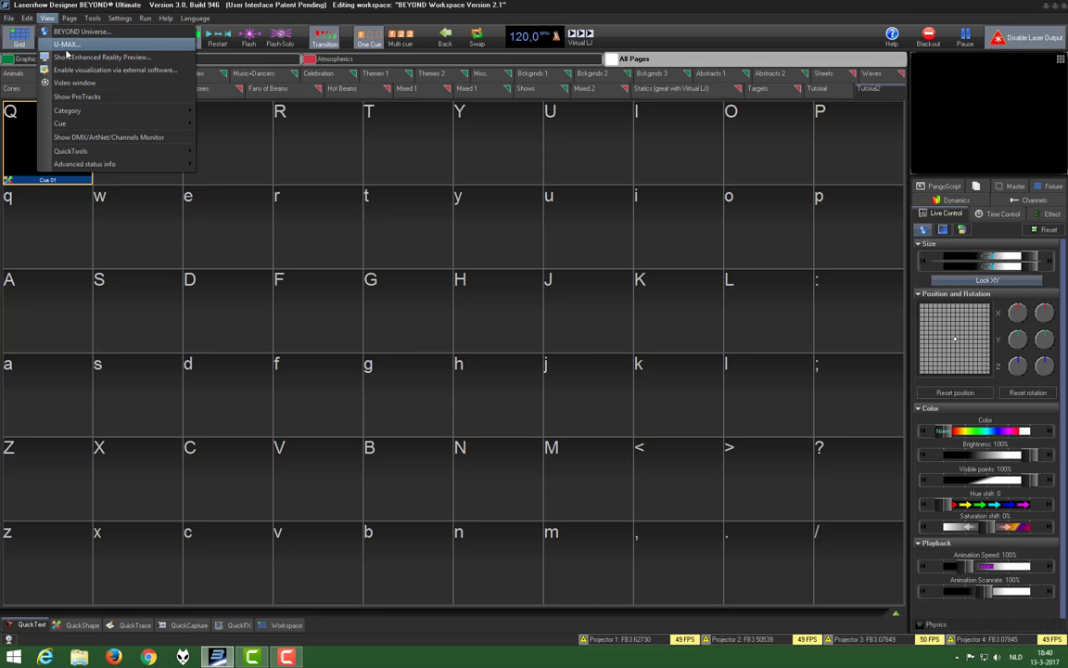
left_click(70, 59)
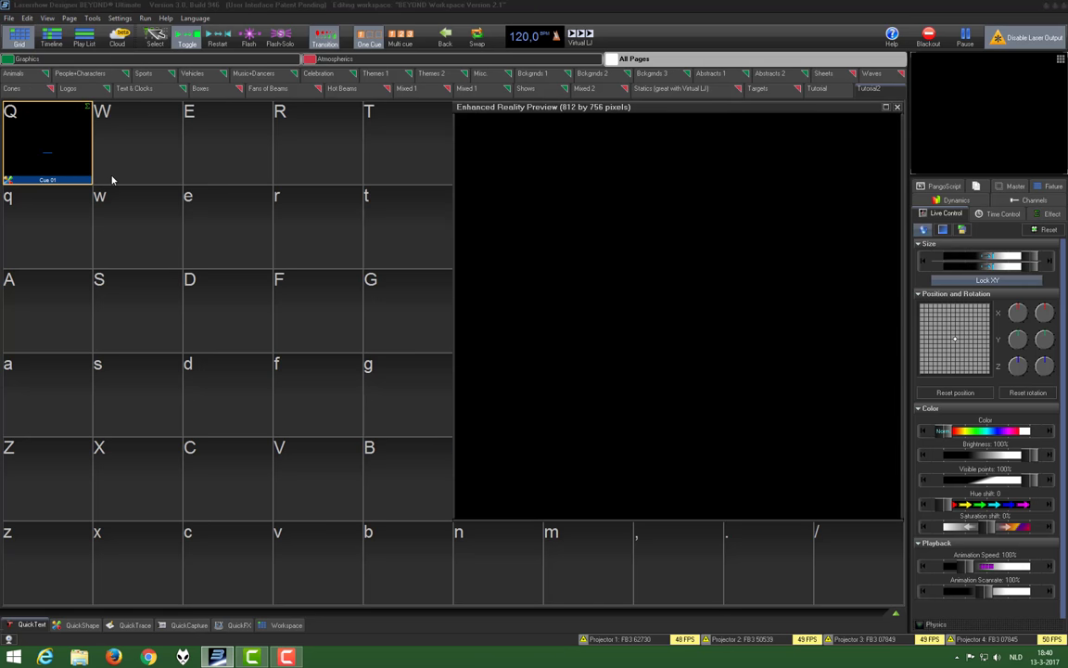
left_click(55, 163)
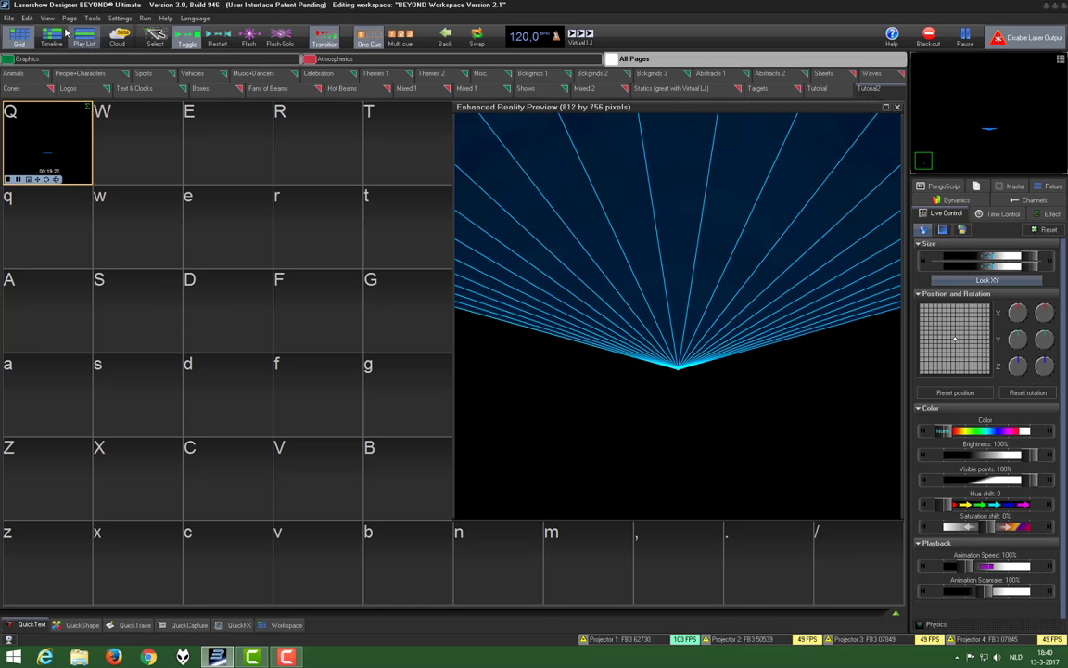
Set the Main Graphics zone's virtual projector Position Y to 0 in its Preview settings.
left_click(120, 18)
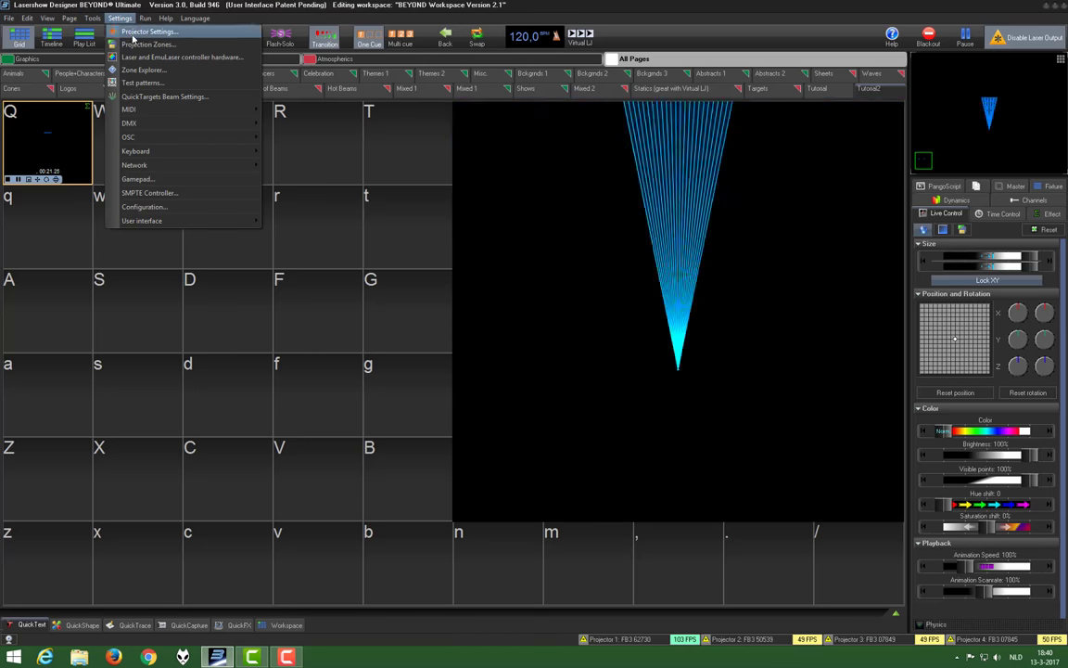
left_click(135, 45)
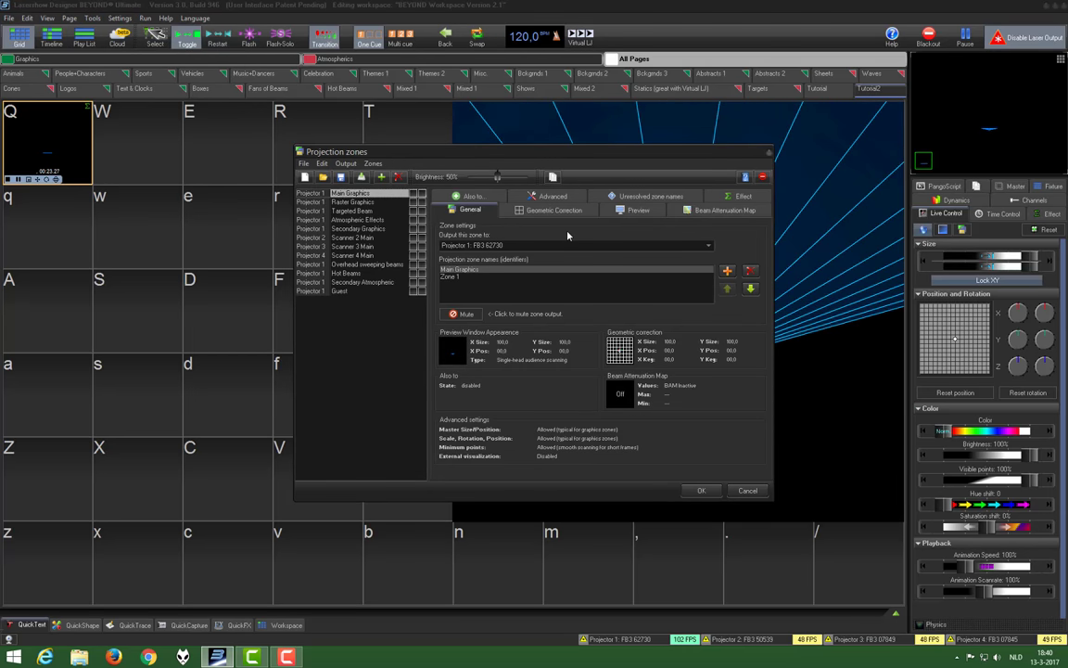
left_click(640, 210)
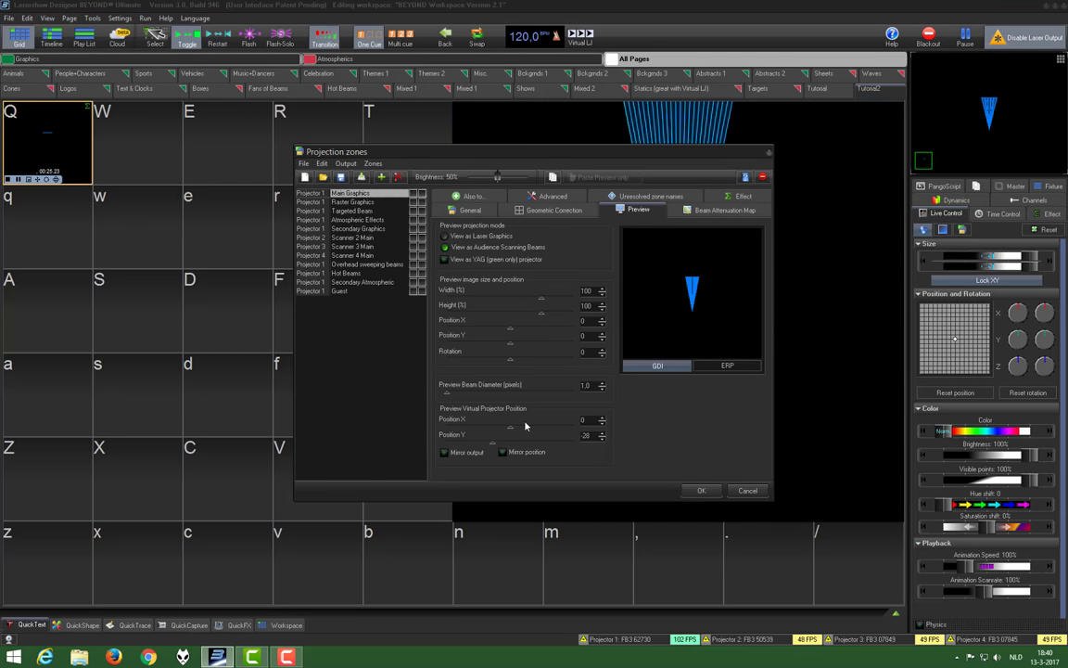
mouse_move(493, 446)
left_mouse_down()
mouse_move(539, 445)
mouse_move(468, 446)
mouse_move(482, 449)
left_mouse_up()
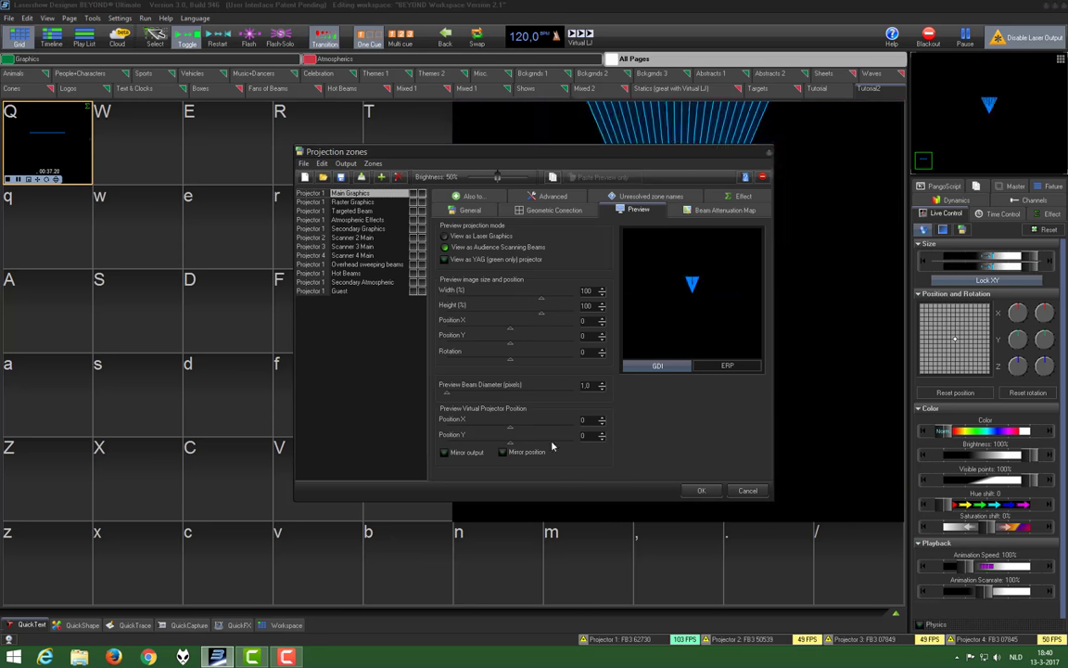
left_click(707, 492)
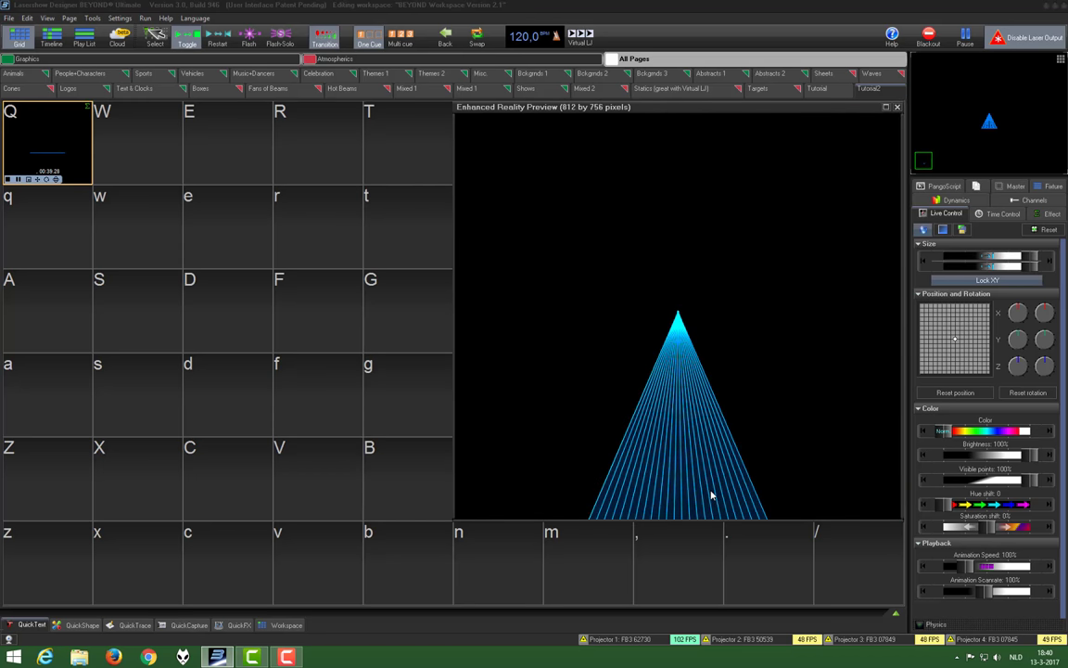